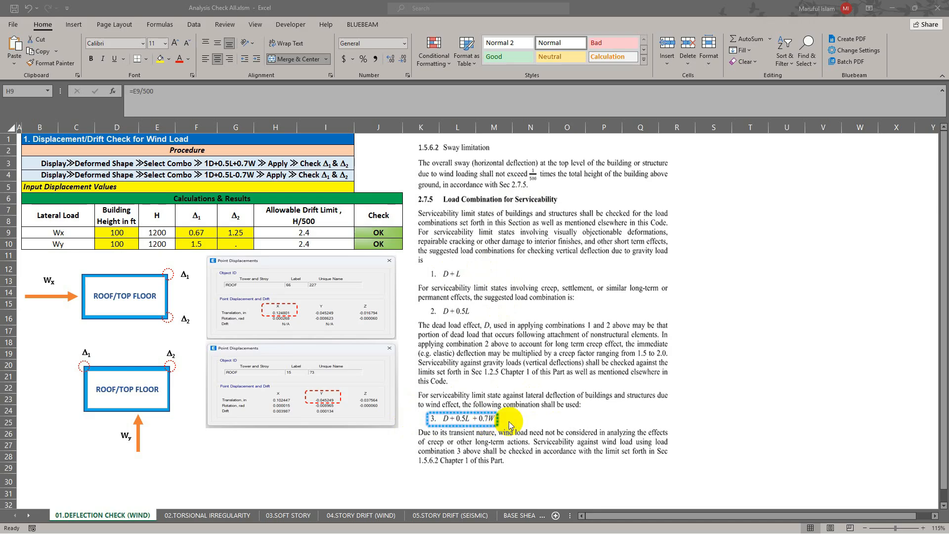
Step: Switch to ETABS and review the load names and scale factors of the SWAY1: 1Dl+0.5L+0.7W load combination
mouse_move(519, 527)
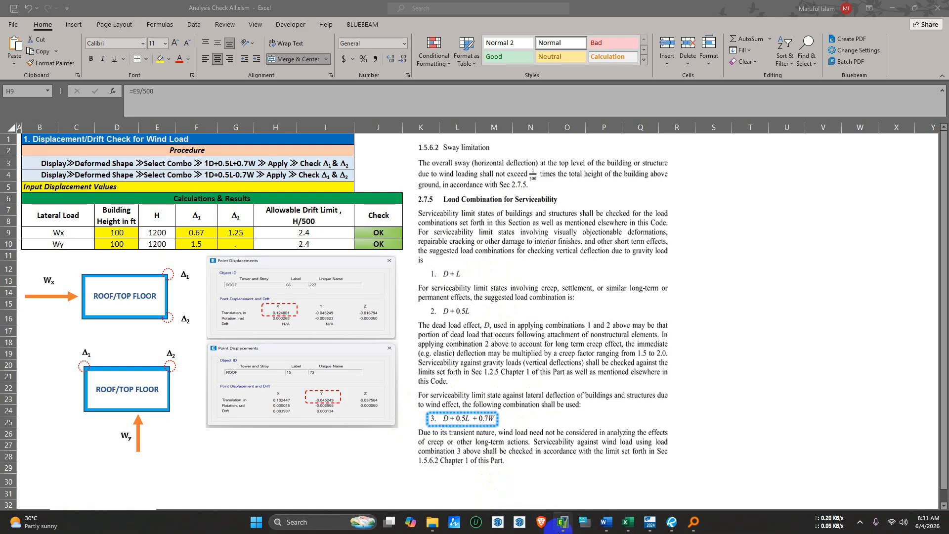
mouse_move(561, 529)
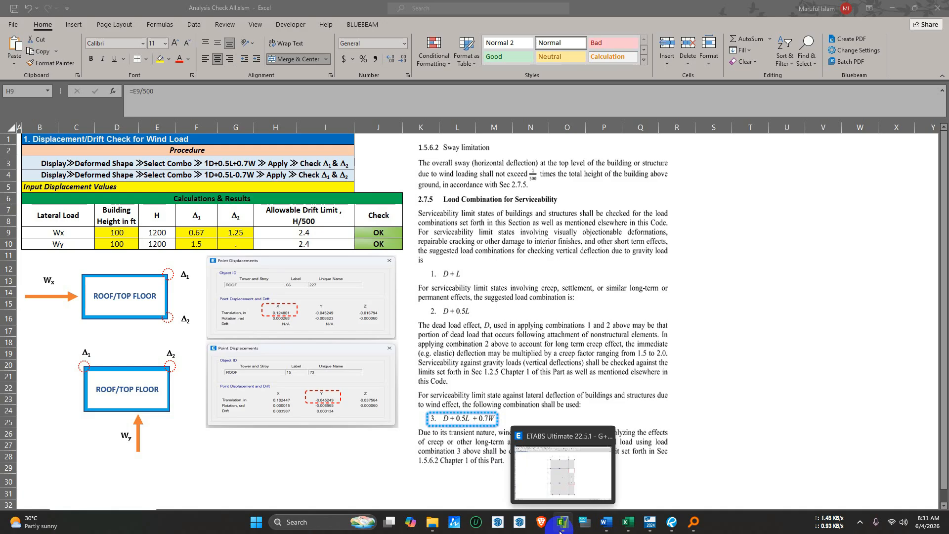
left_click(560, 531)
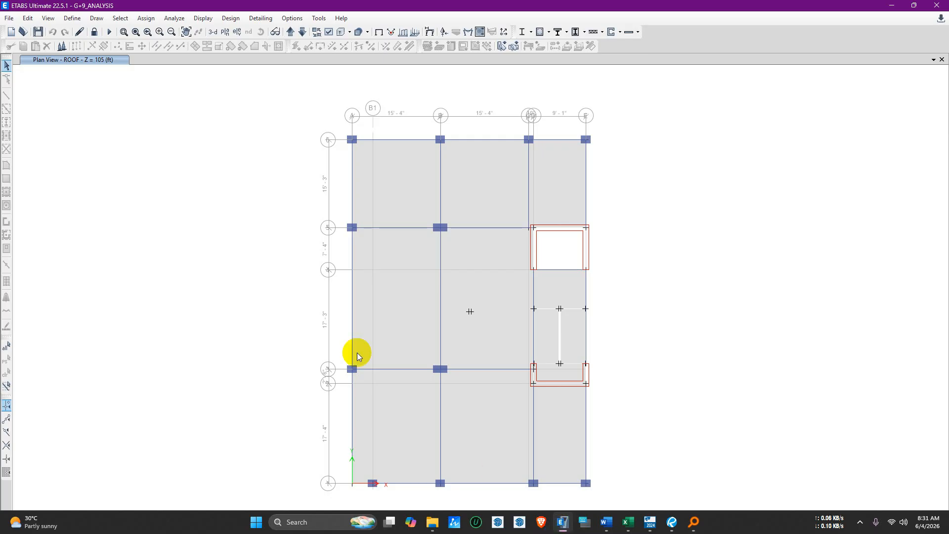
left_click(72, 18)
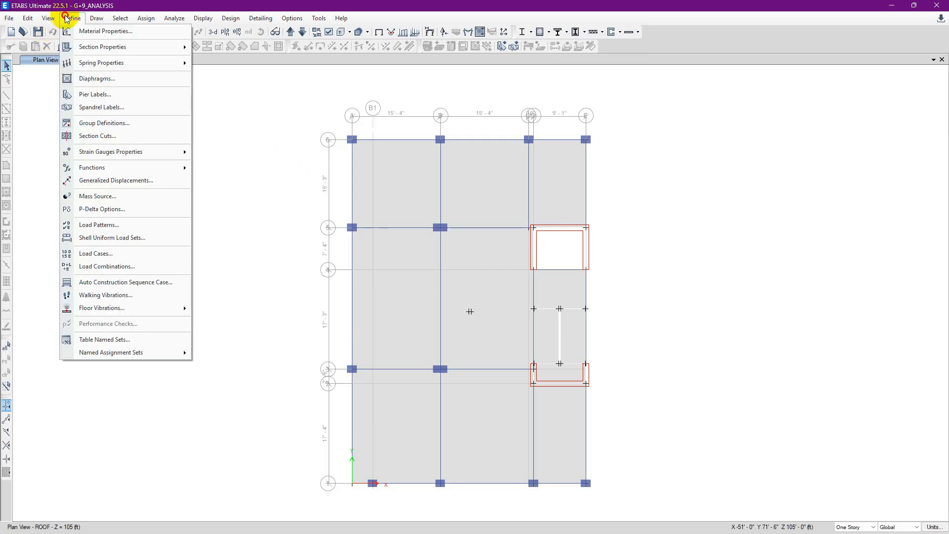
left_click(144, 265)
left_click(391, 240)
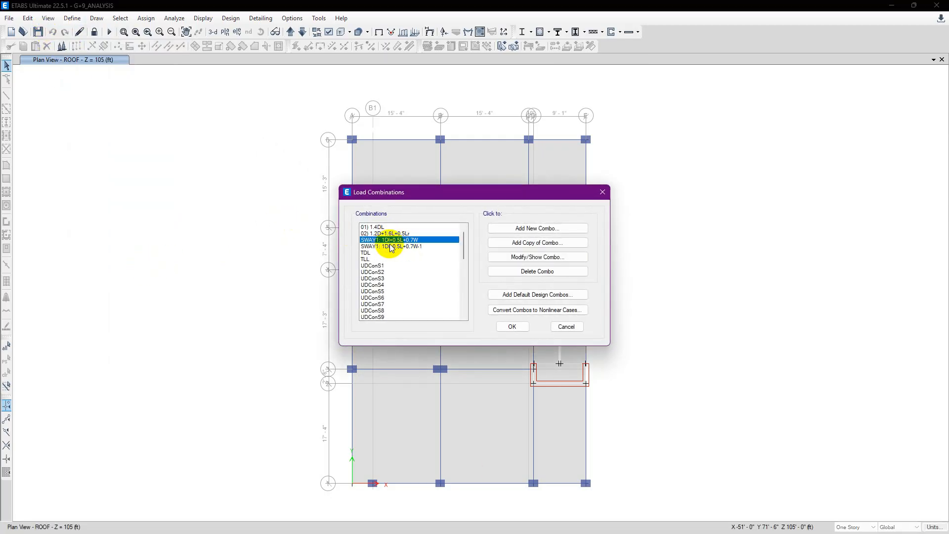
left_click(527, 257)
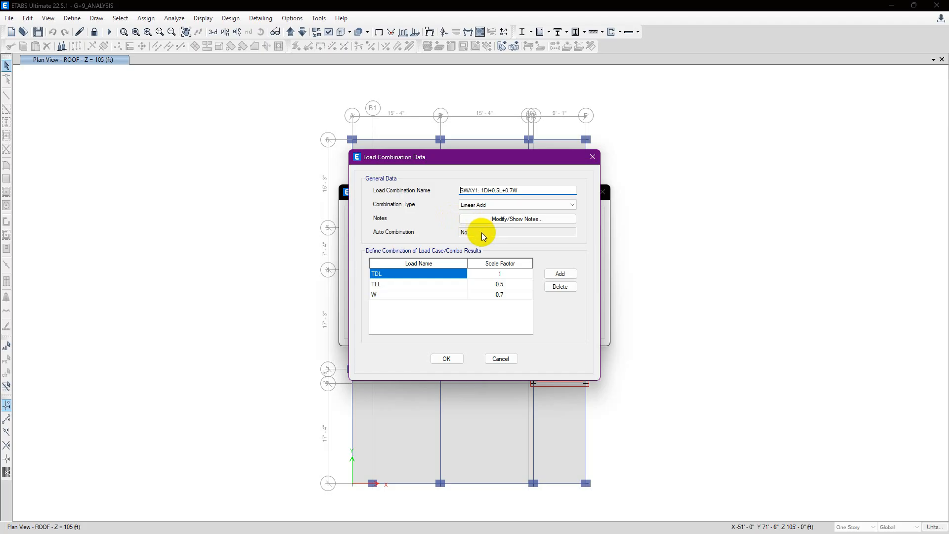
left_click(451, 358)
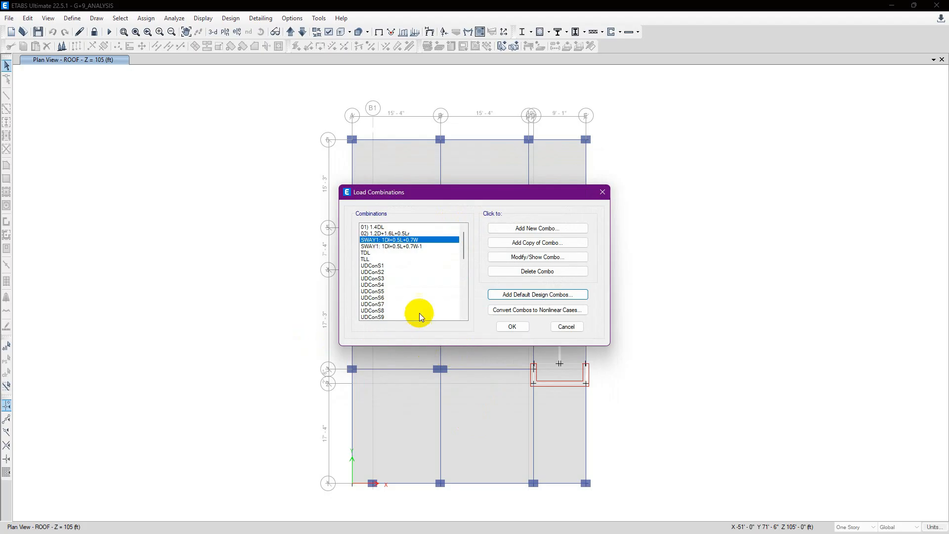
left_click(509, 326)
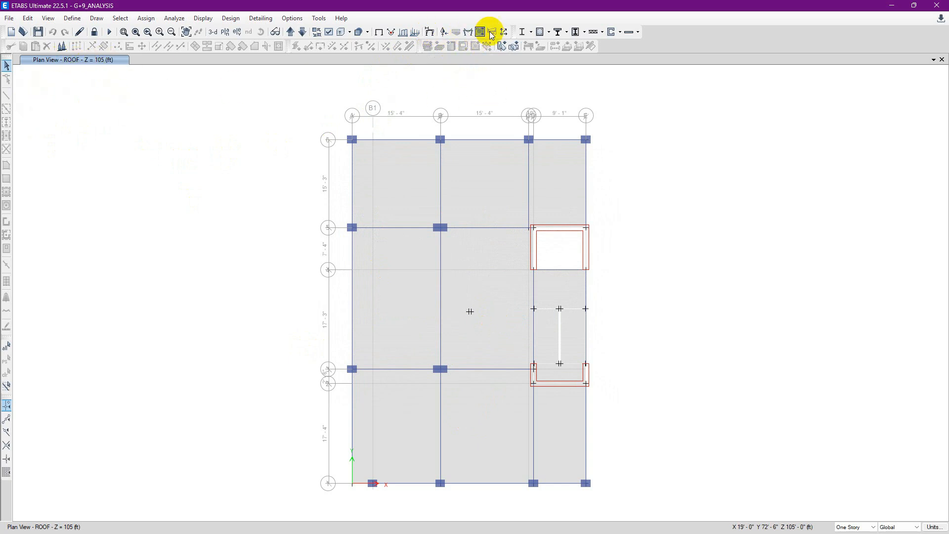
Step: Display the roof plan's deformed shape for the SWAY1: 1Dl+0.5L+0.7W combo at step number 1
left_click(444, 32)
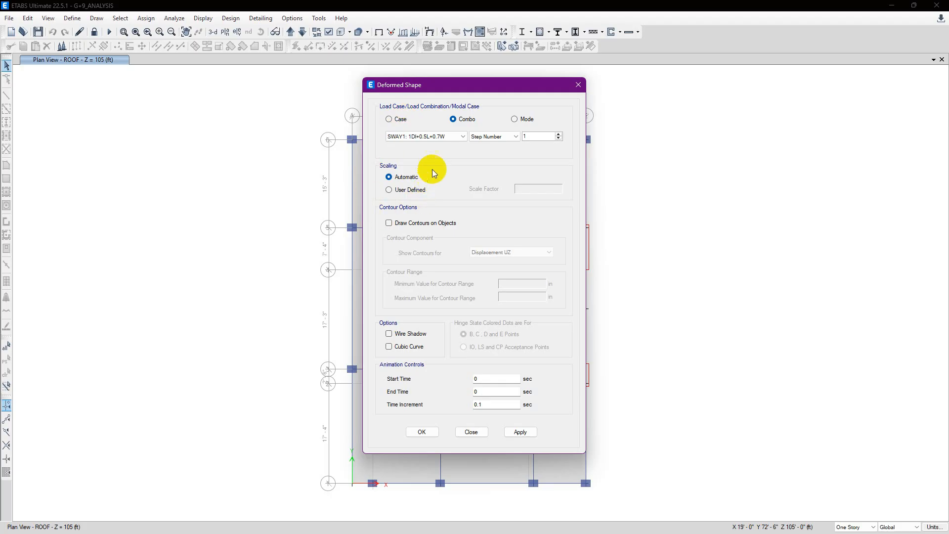
left_click(445, 137)
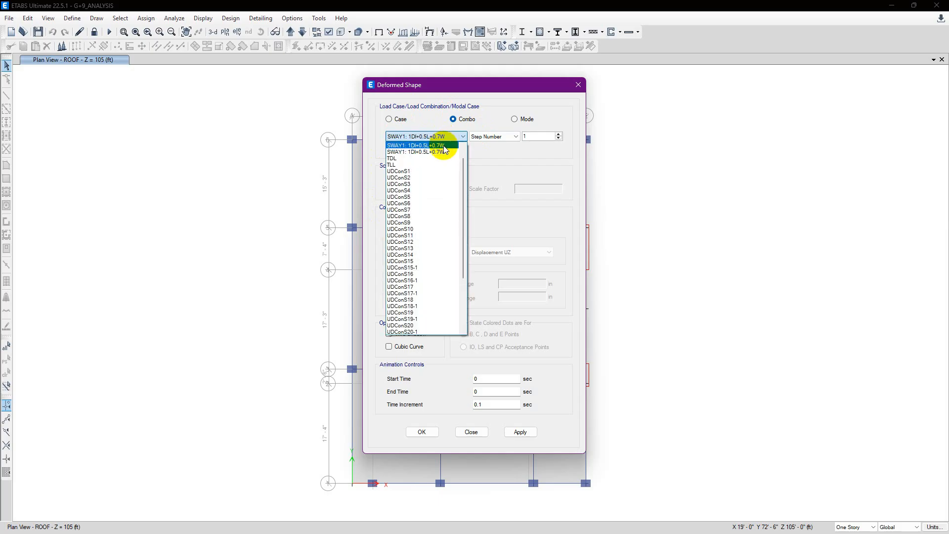
left_click(444, 148)
left_click(448, 138)
left_click(446, 147)
left_click(447, 141)
left_click(443, 152)
left_click(443, 139)
scroll(420, 269, "down", 3)
scroll(408, 270, "up", 4)
scroll(413, 247, "up", 3)
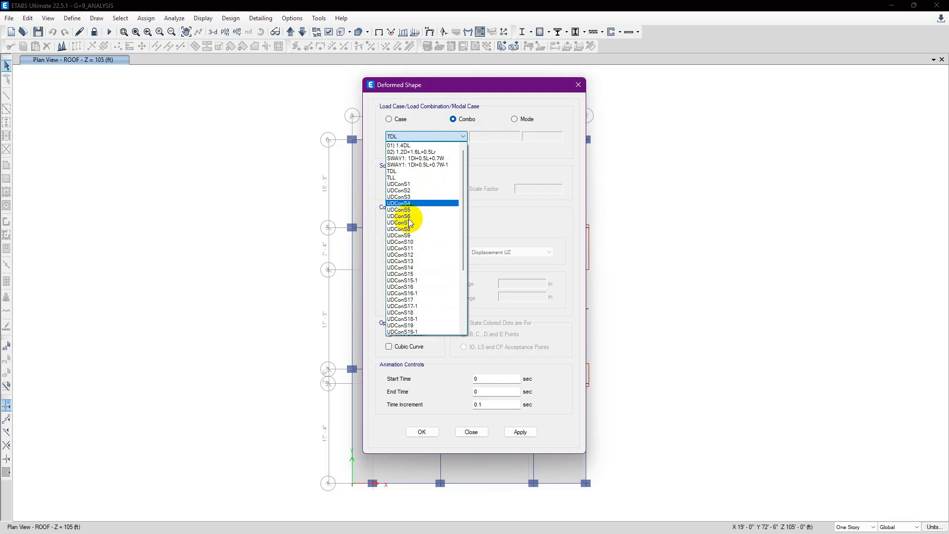
left_click(423, 155)
left_click(493, 138)
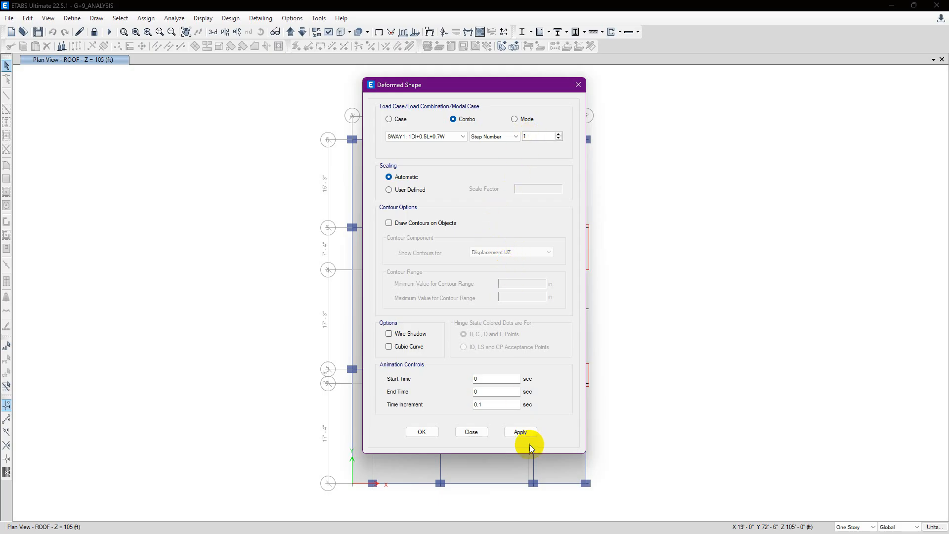
left_click(524, 432)
left_click_drag(499, 86, 358, 88)
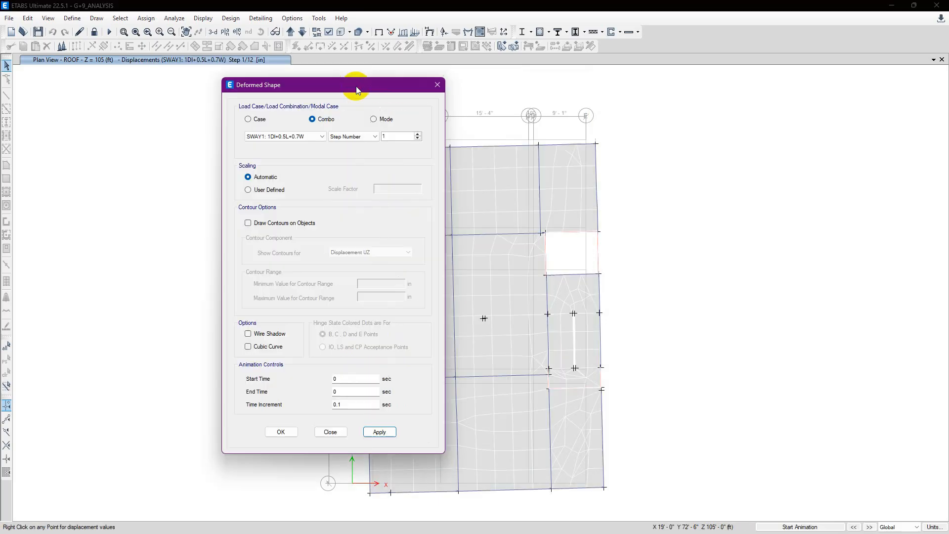
left_click(437, 84)
Step: Inspect the roof's point displacements at the two outer corners along grid line E, checking the X translation
right_click(596, 146)
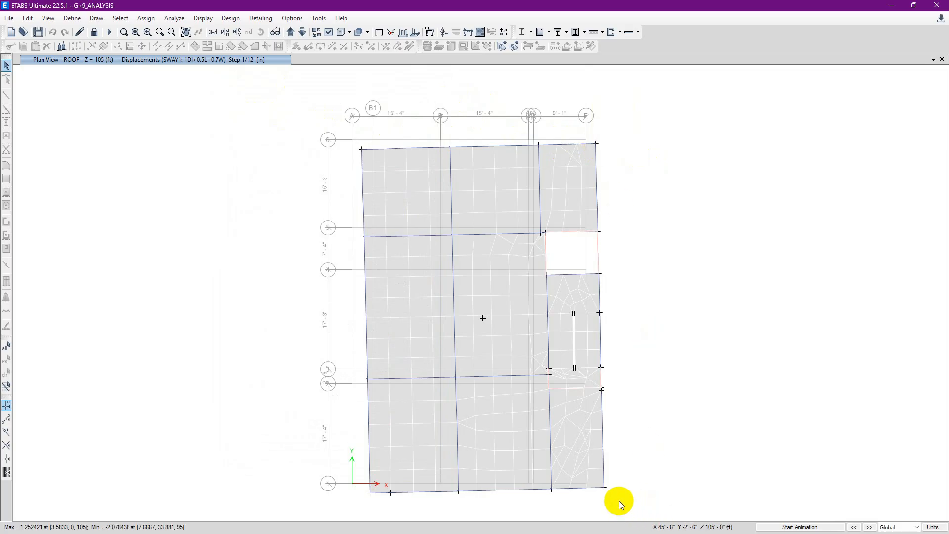
right_click(605, 488)
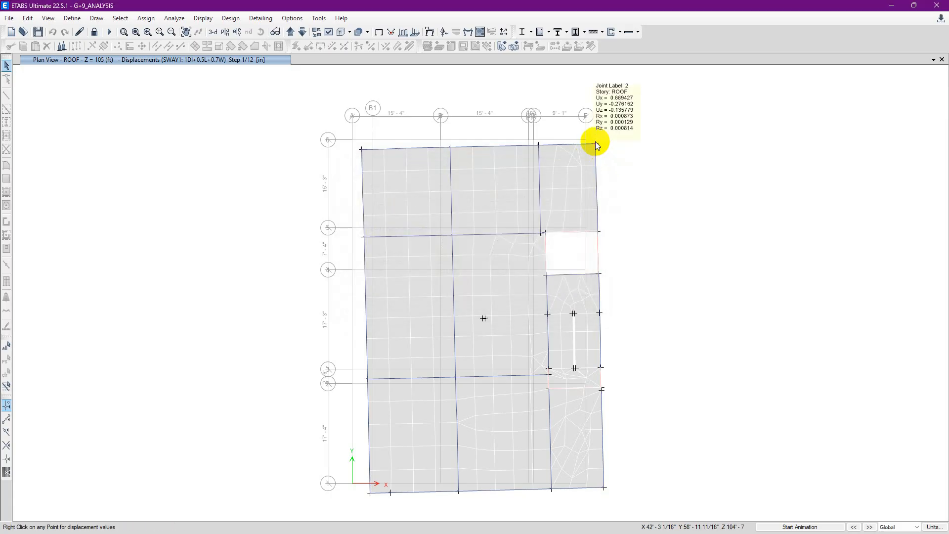
right_click(595, 142)
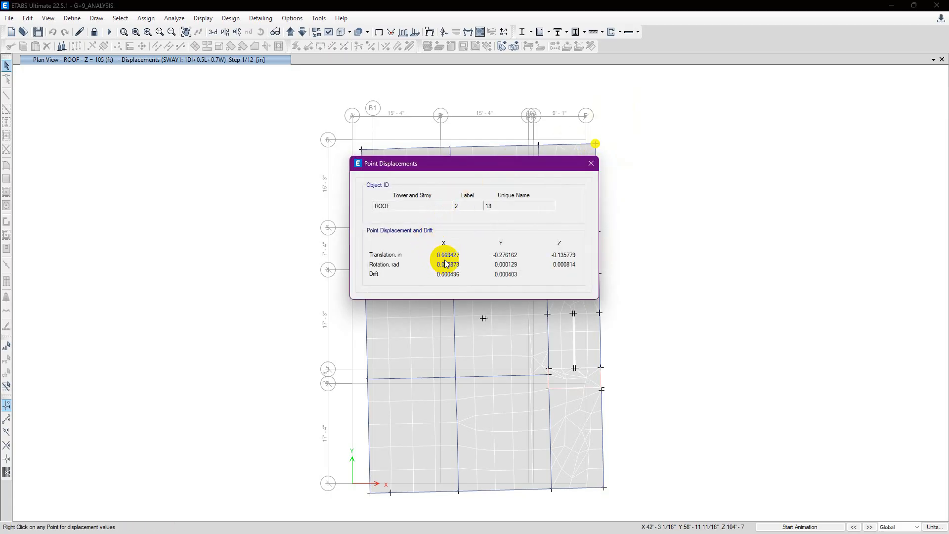
left_click(590, 163)
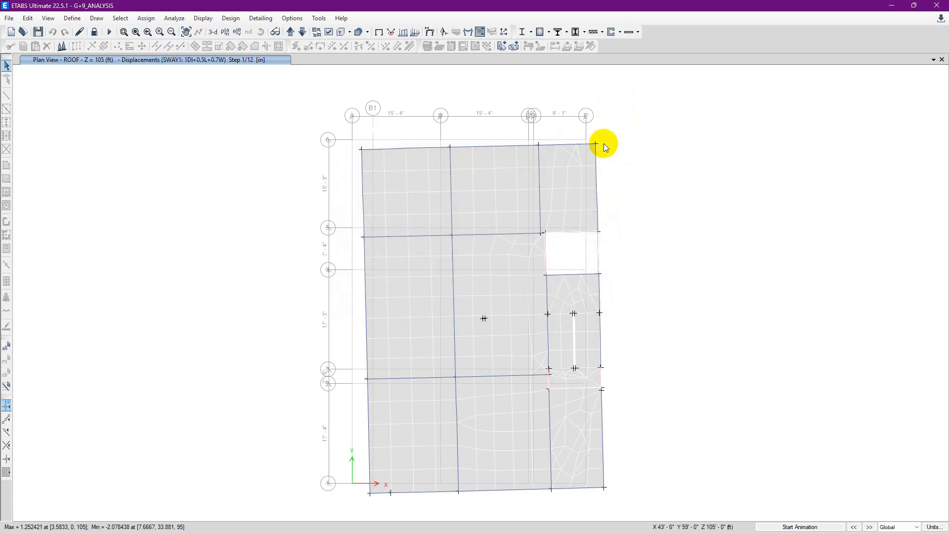
Step: Check the ROOF and Base elevations in the model's story data without changing them
mouse_move(661, 531)
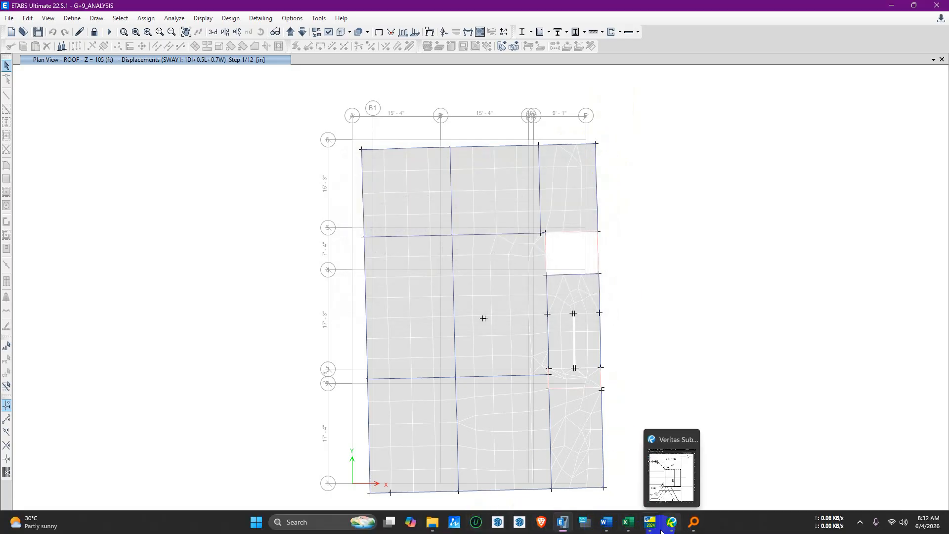
right_click(690, 188)
left_click(731, 204)
right_click(688, 176)
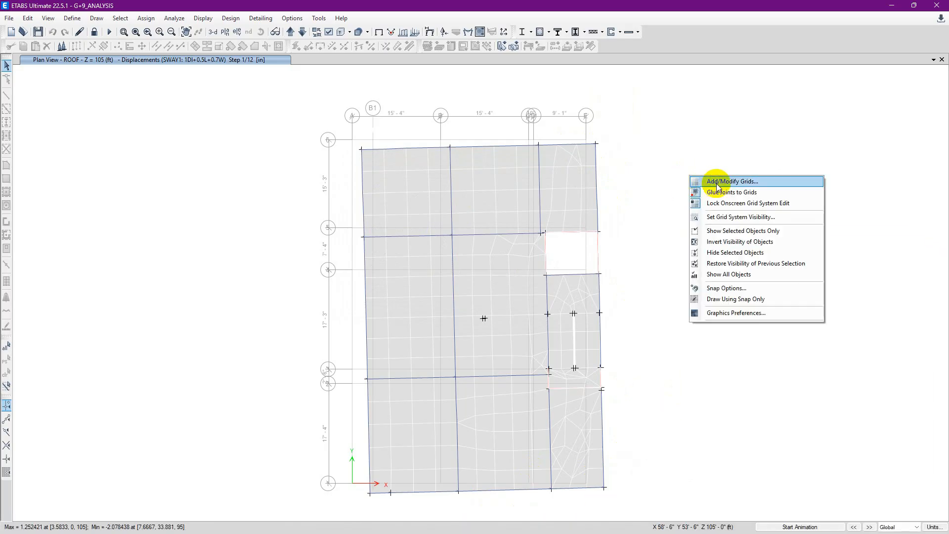
left_click(716, 182)
left_click(533, 169)
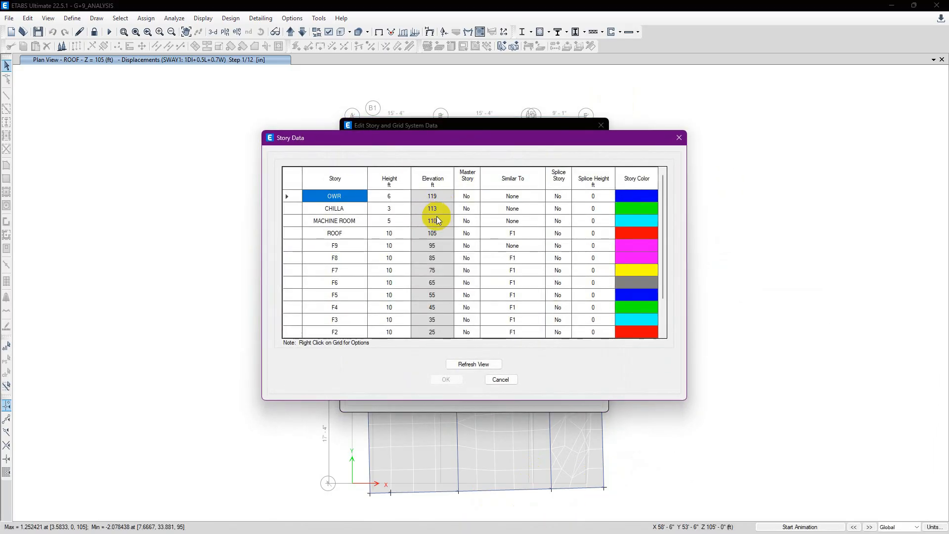
left_click(433, 232)
scroll(435, 257, "down", 1)
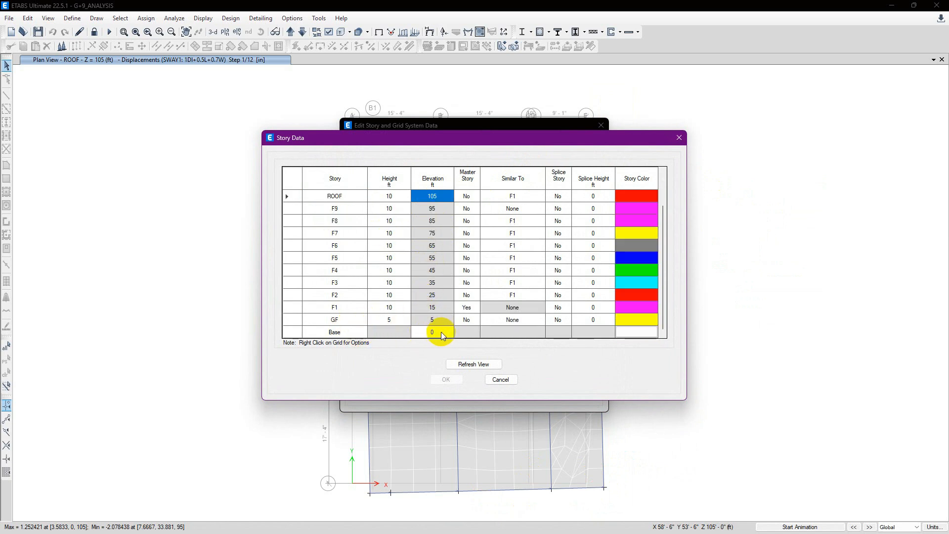
scroll(407, 324, "up", 1)
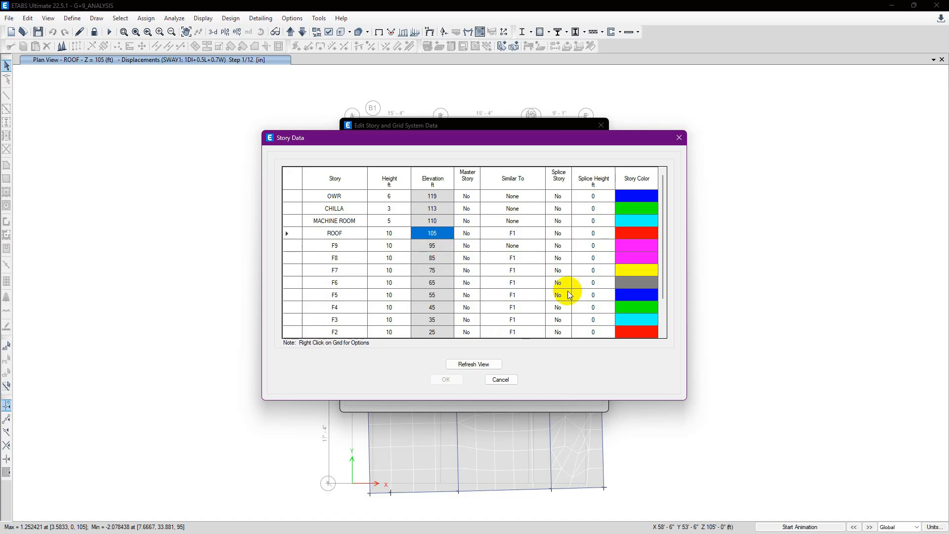
scroll(443, 306, "down", 1)
left_click(432, 332)
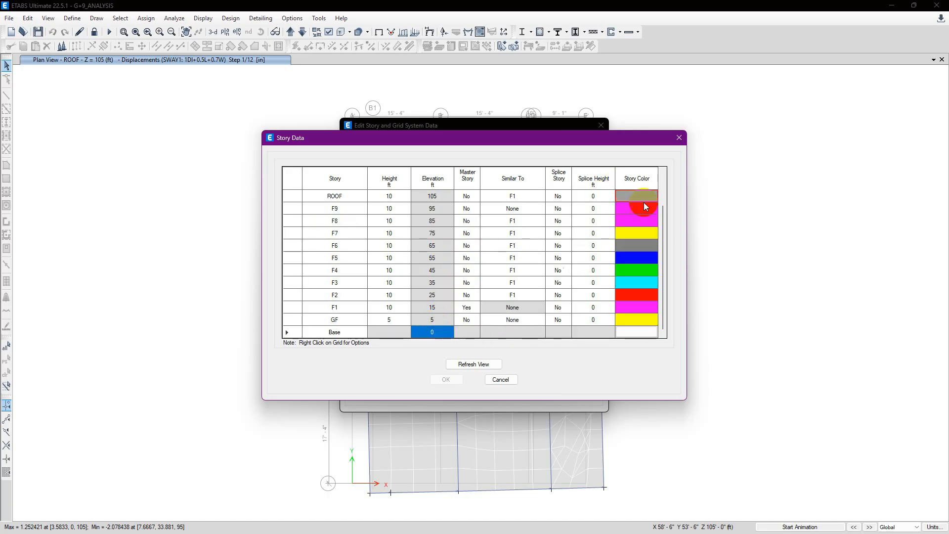
scroll(460, 270, "up", 1)
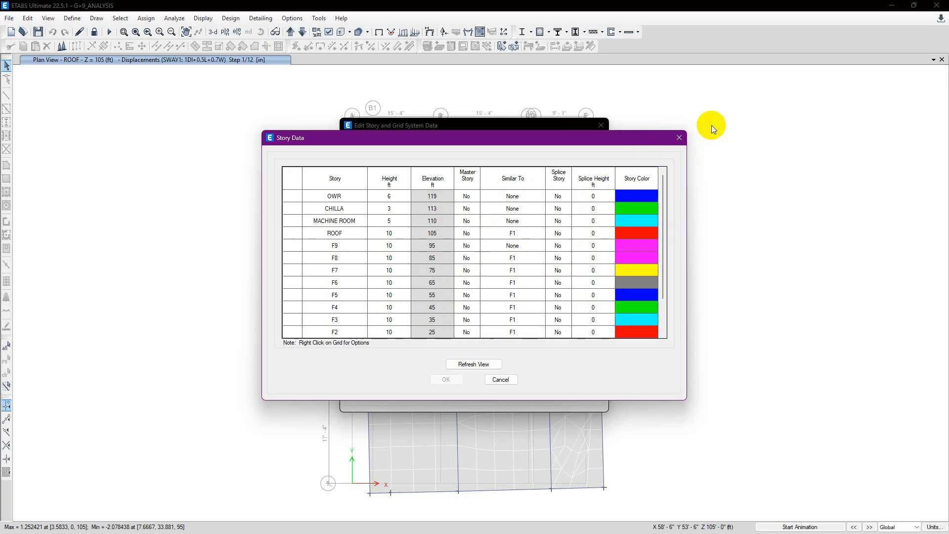
left_click(678, 137)
left_click(601, 127)
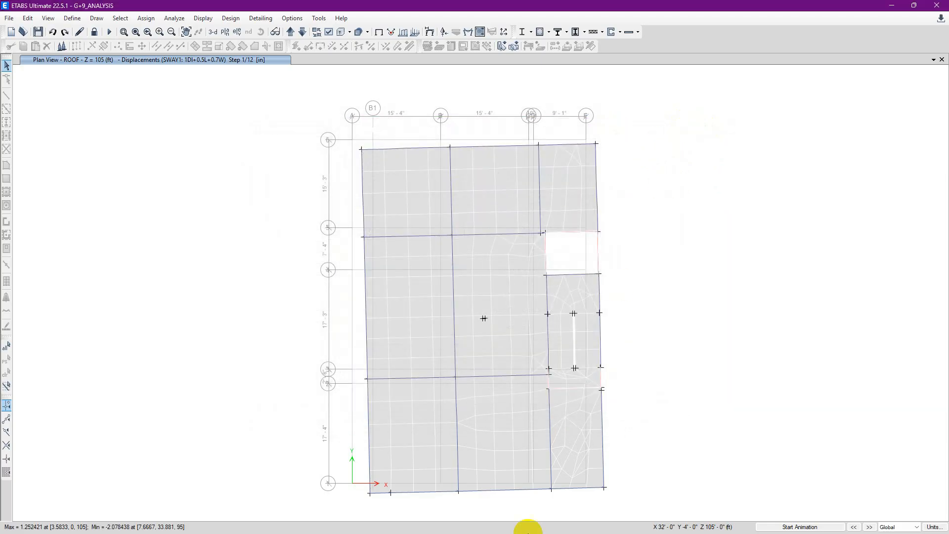
Step: Switch to Excel and review the building height, displacement inputs and H/500 drift limit in the wind drift table
left_click(626, 520)
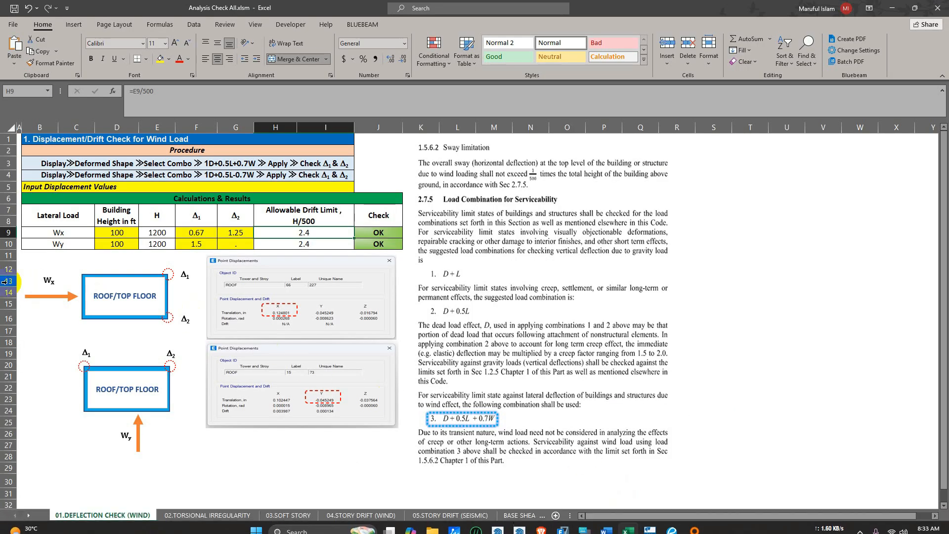
left_click(128, 233)
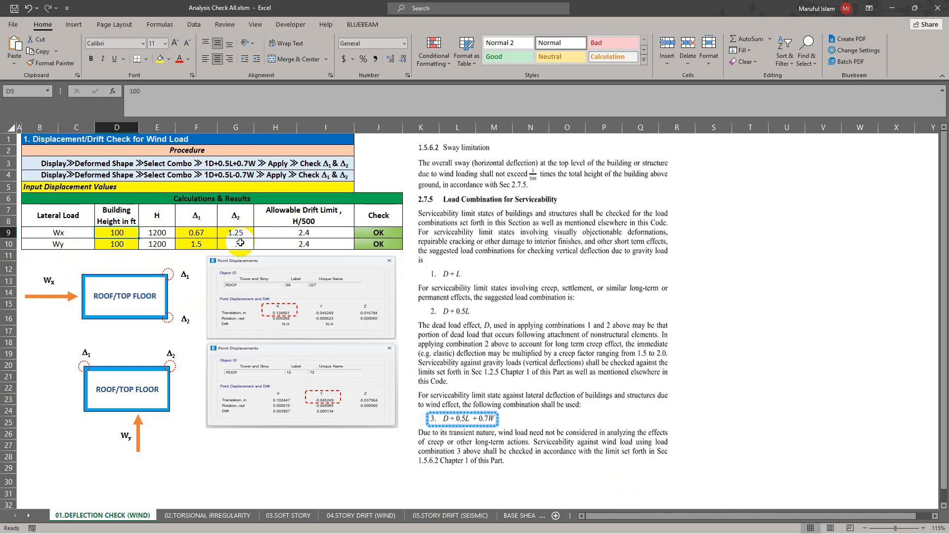
left_click(308, 236)
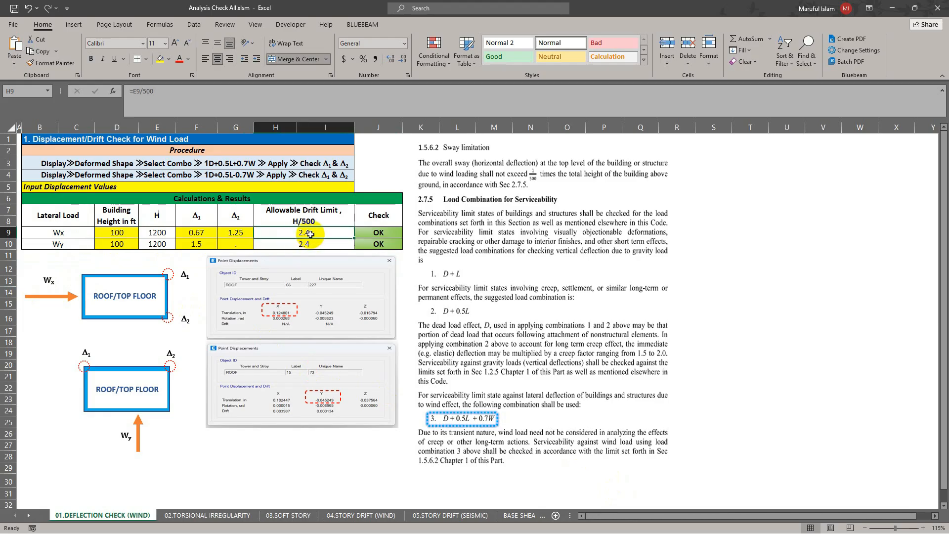
left_click(203, 235)
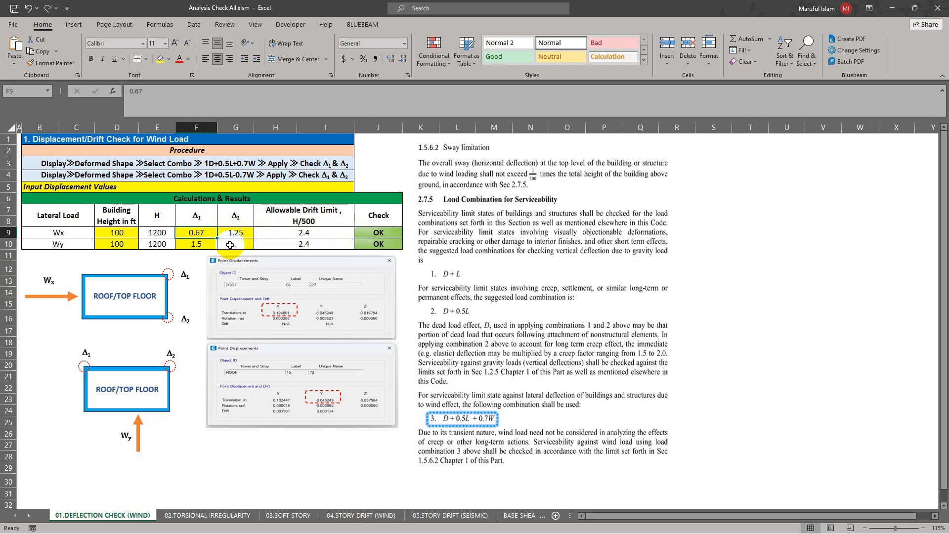
left_click(214, 245)
Step: Switch back to ETABS and display the roof's deformed shape for the SWAY1 combo at step number 2
mouse_move(352, 530)
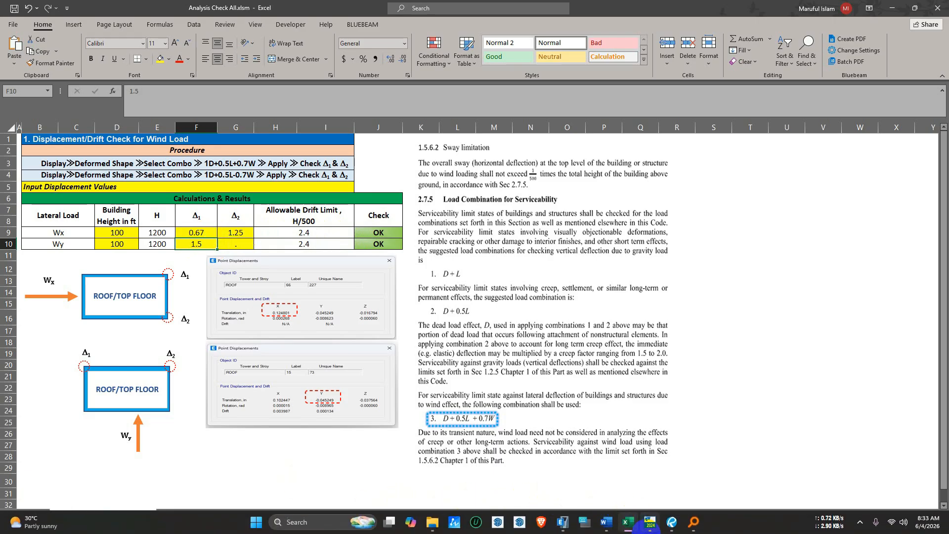
left_click(563, 523)
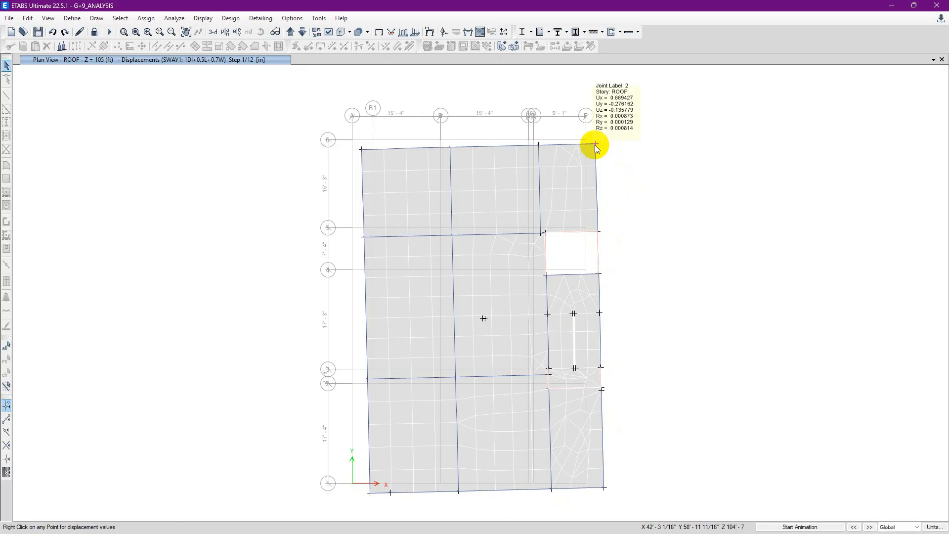
left_click(429, 33)
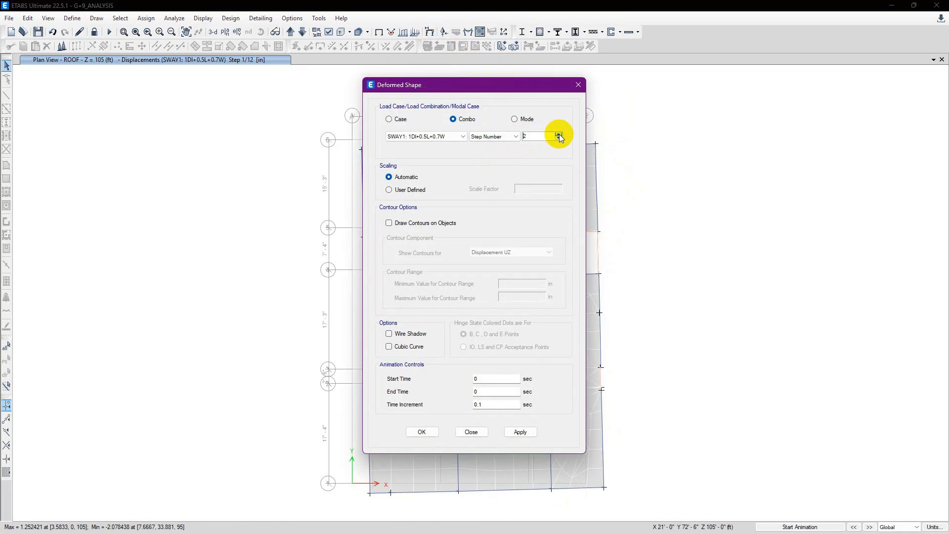
left_click(521, 432)
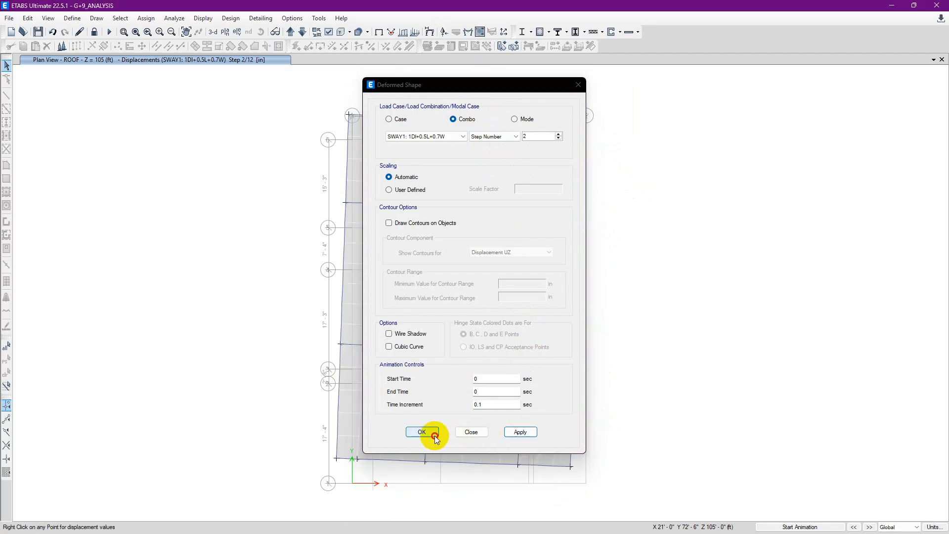
left_click(423, 432)
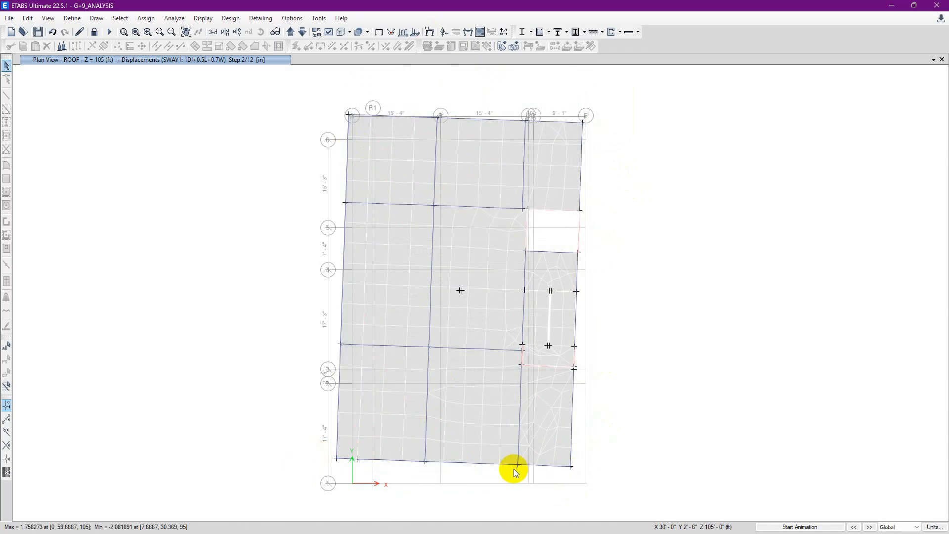
Step: Inspect the roof's point displacements at the two outer corners of the plan's lower edge, checking the Y translation
right_click(336, 458)
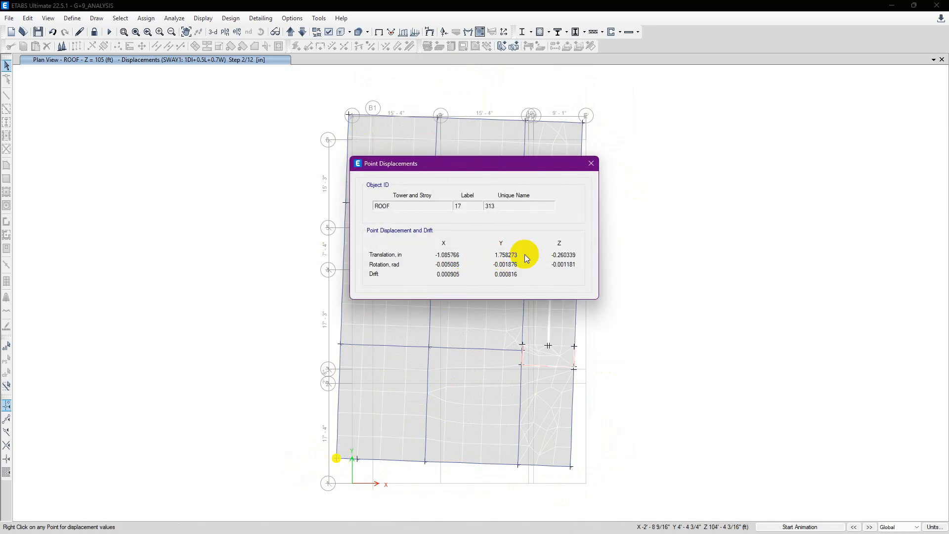
left_click(591, 164)
right_click(571, 465)
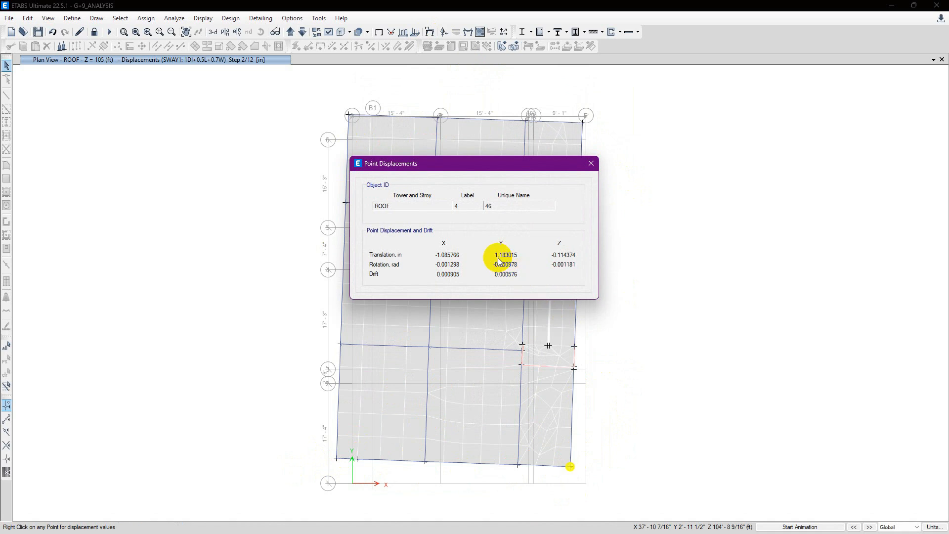
left_click(591, 163)
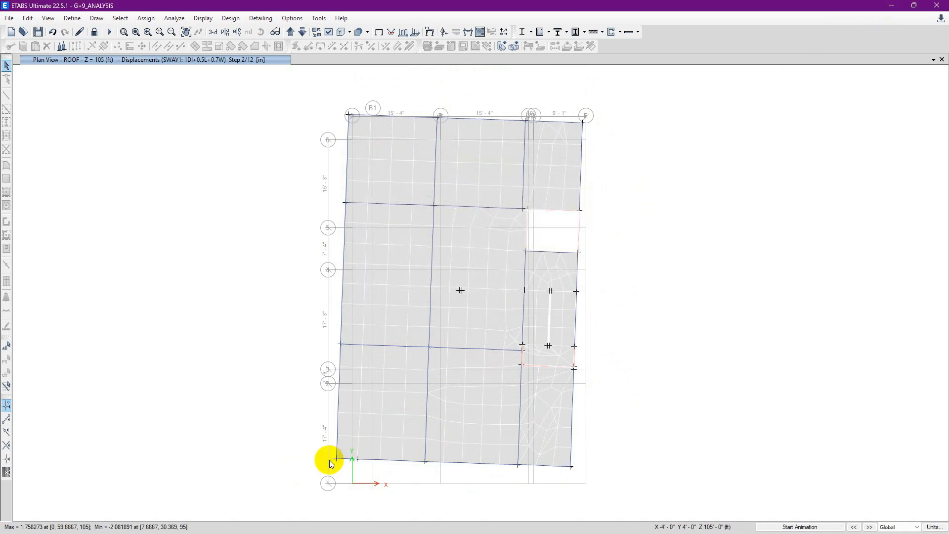
right_click(363, 447)
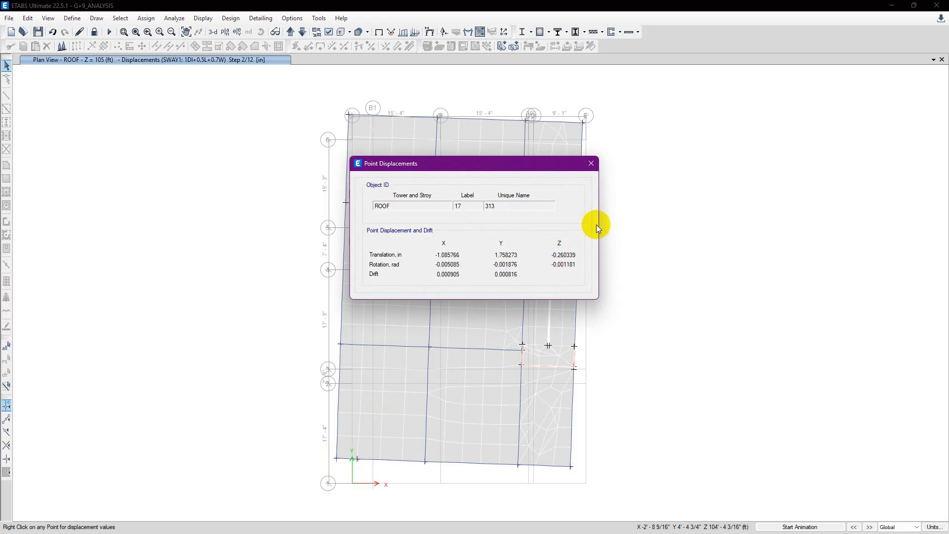
left_click(591, 164)
Step: Switch to Excel and enter the Wy displacements in the wind drift table: Δ1 as 1.75 and Δ2 as 1.18
left_click(891, 6)
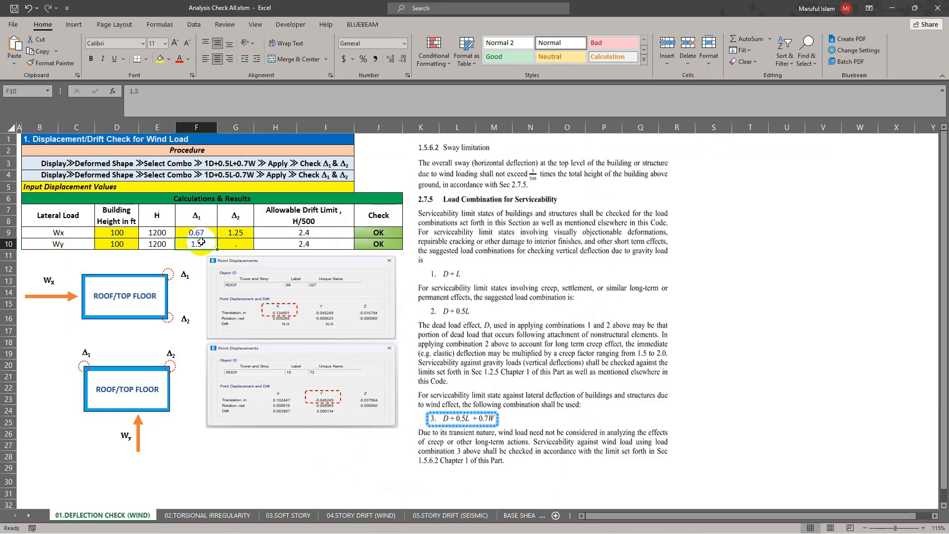
type("1.75")
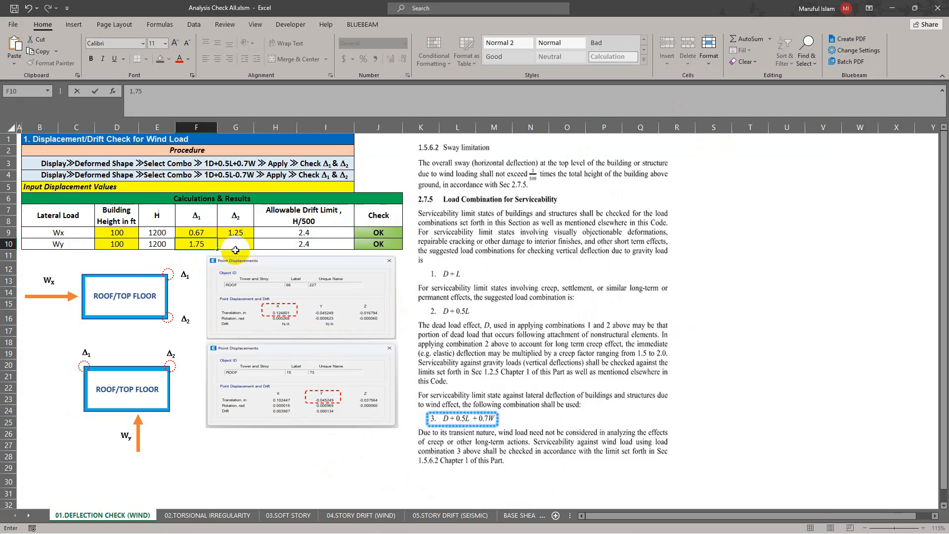
left_click(233, 244)
type("1.18")
key("Return")
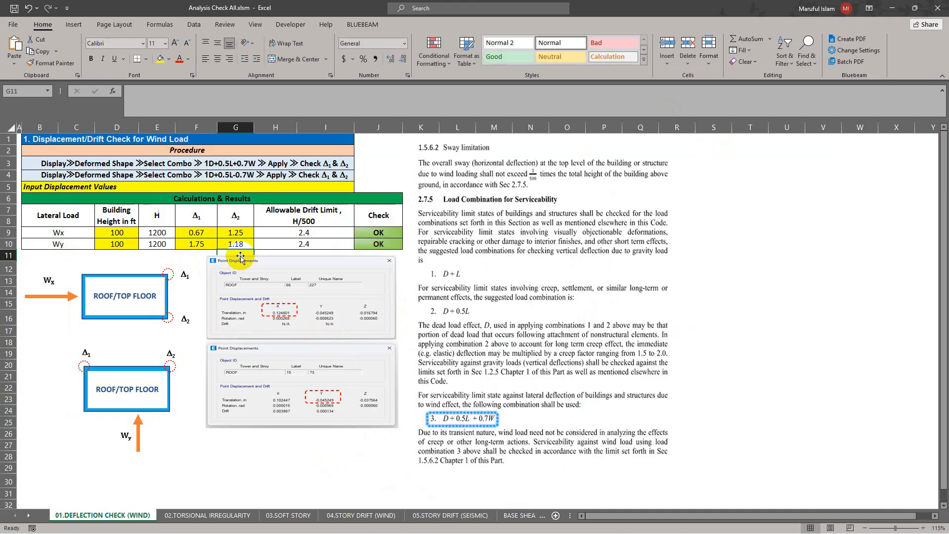
Step: Switch back to ETABS and compare the roof's point displacements at the two outer corners of the plan's upper edge in X and Y
mouse_move(487, 504)
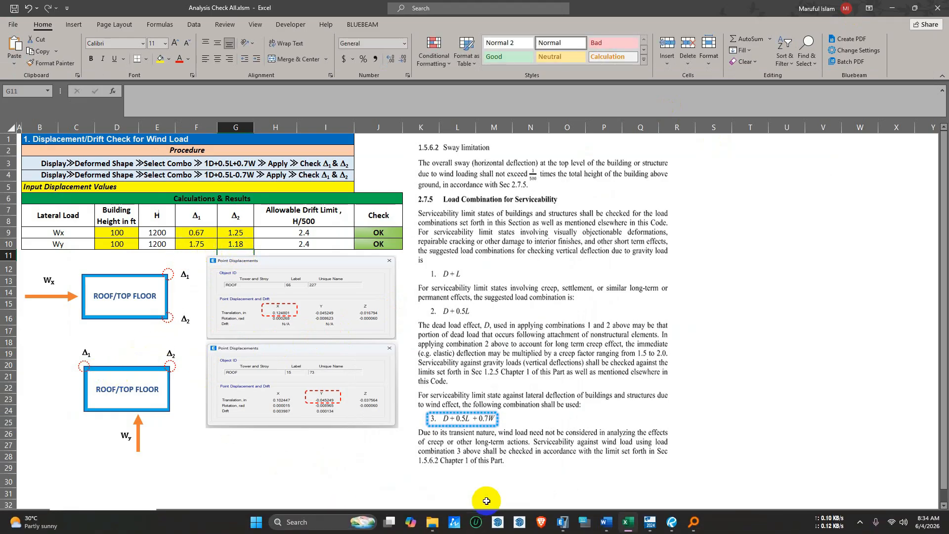
left_click(573, 528)
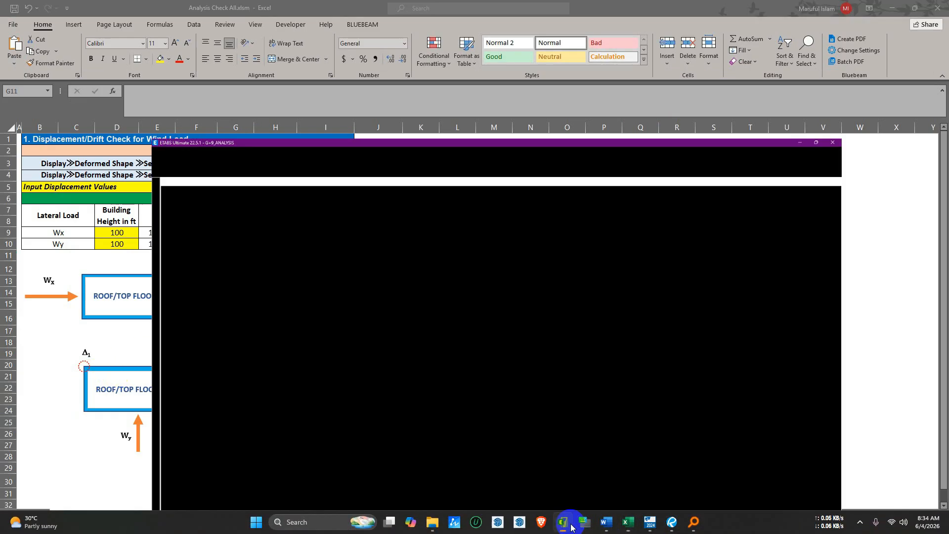
right_click(349, 117)
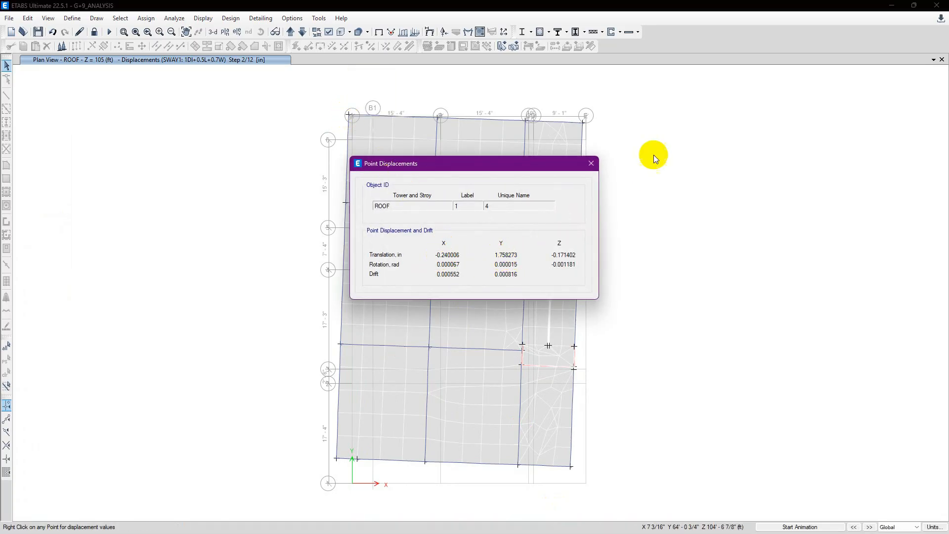
left_click(591, 163)
right_click(582, 122)
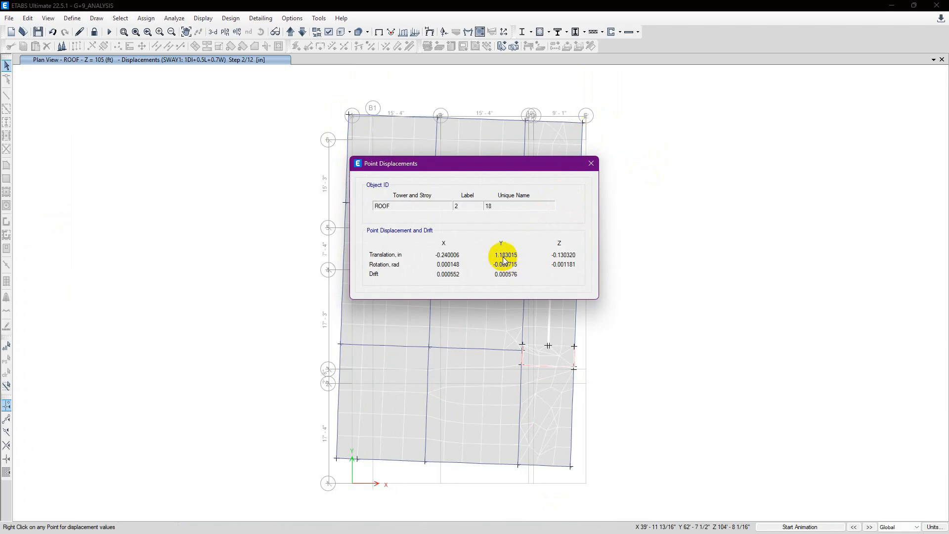
left_click(591, 163)
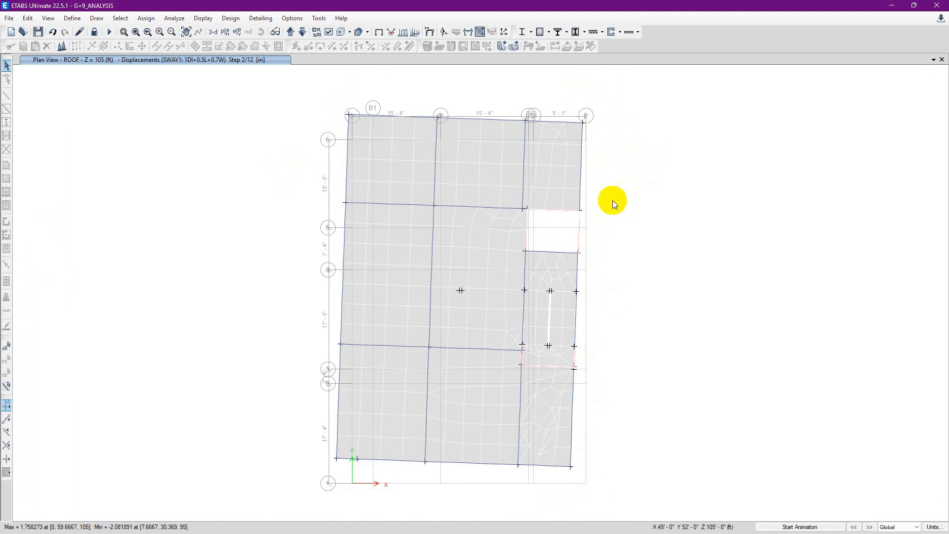
right_click(585, 121)
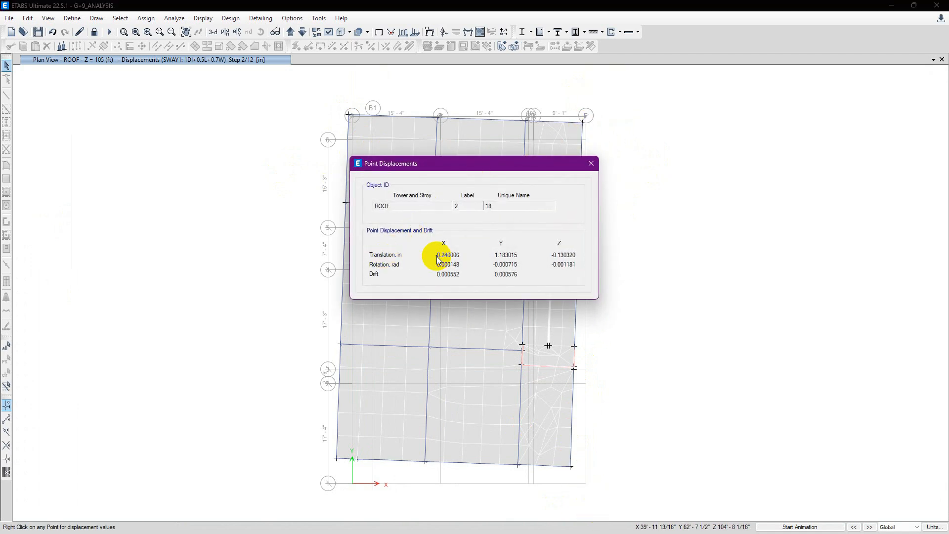
left_click(591, 163)
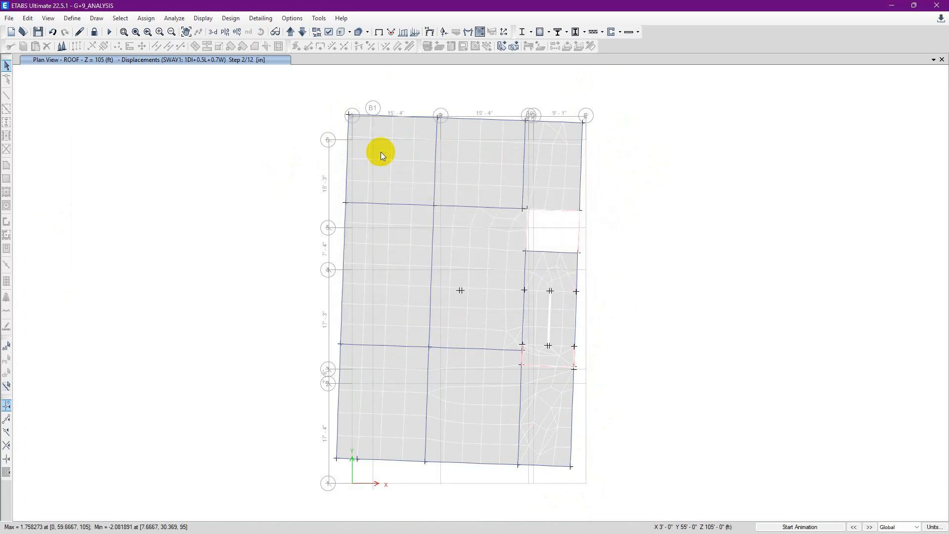
right_click(349, 115)
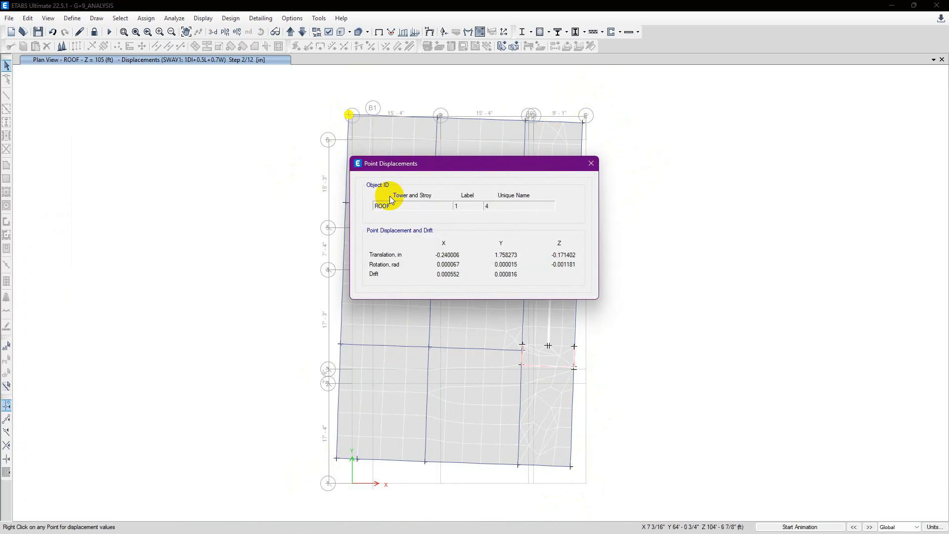
left_click(590, 163)
right_click(583, 122)
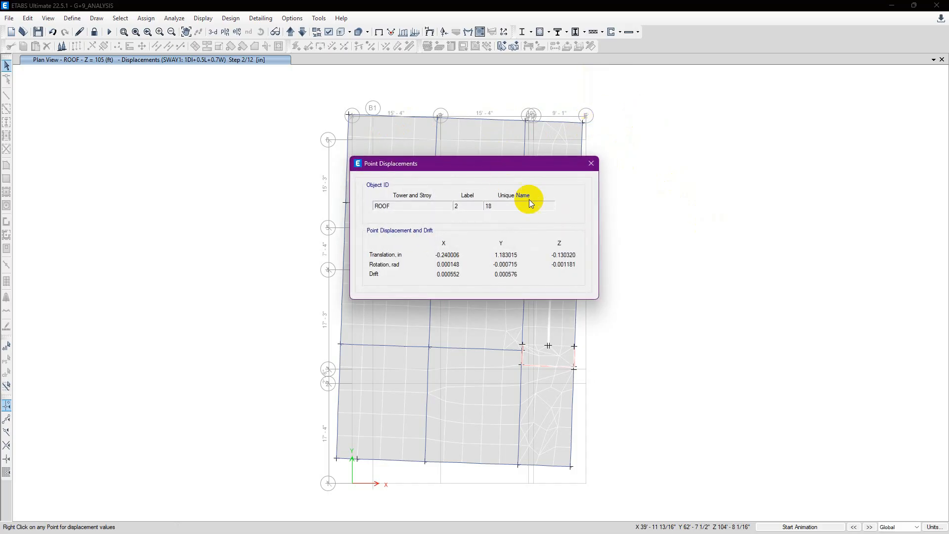
left_click(590, 163)
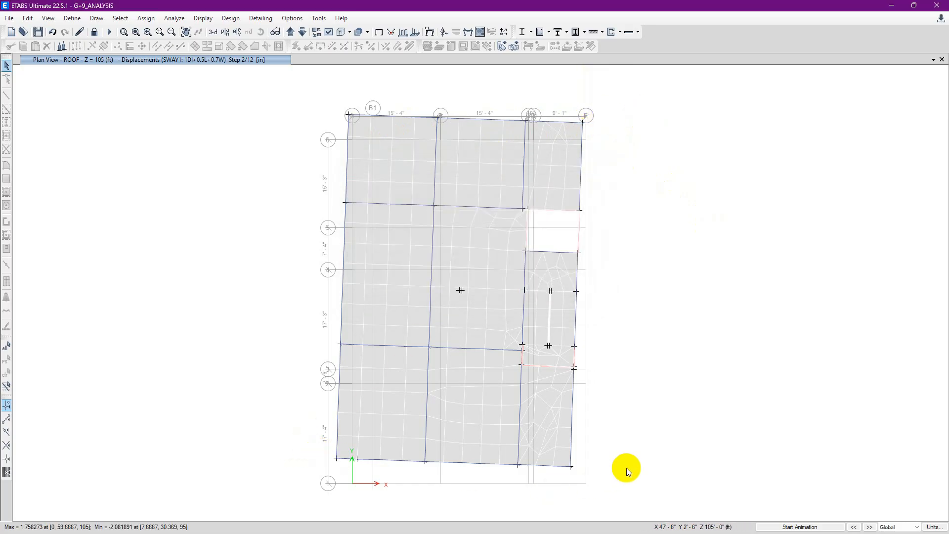
Step: Switch to Excel and review the H/500 drift limit against the Wx and Wy displacement inputs
left_click(891, 5)
left_click(307, 233)
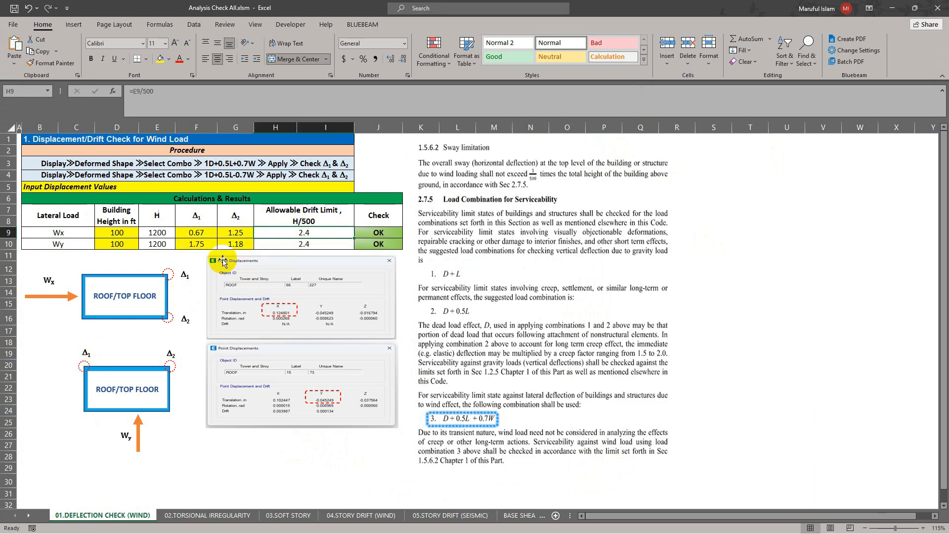
left_click(199, 247)
left_click(238, 234)
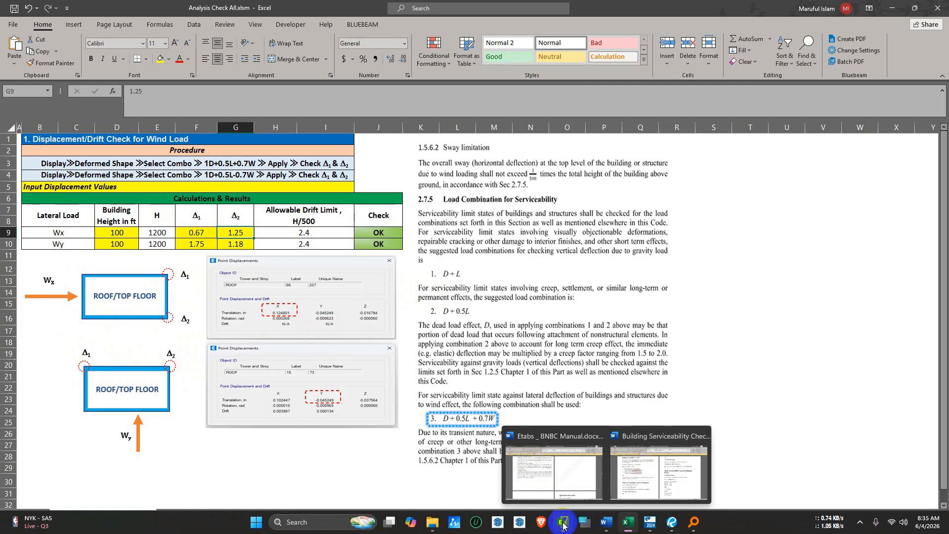
Step: Switch to ETABS and plot the maximum story displacement response for the SWAY1: 1DI+0.5L+0.7W combo
left_click(588, 523)
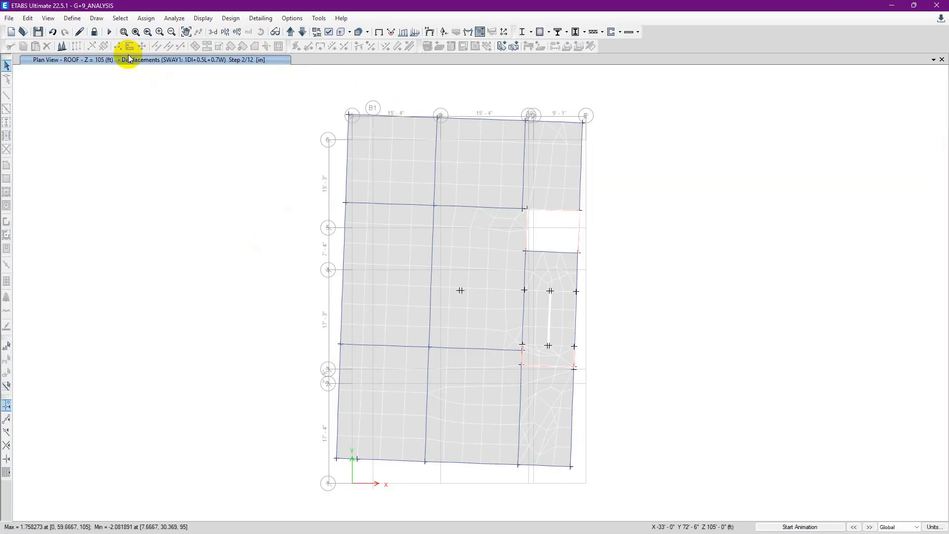
left_click(203, 18)
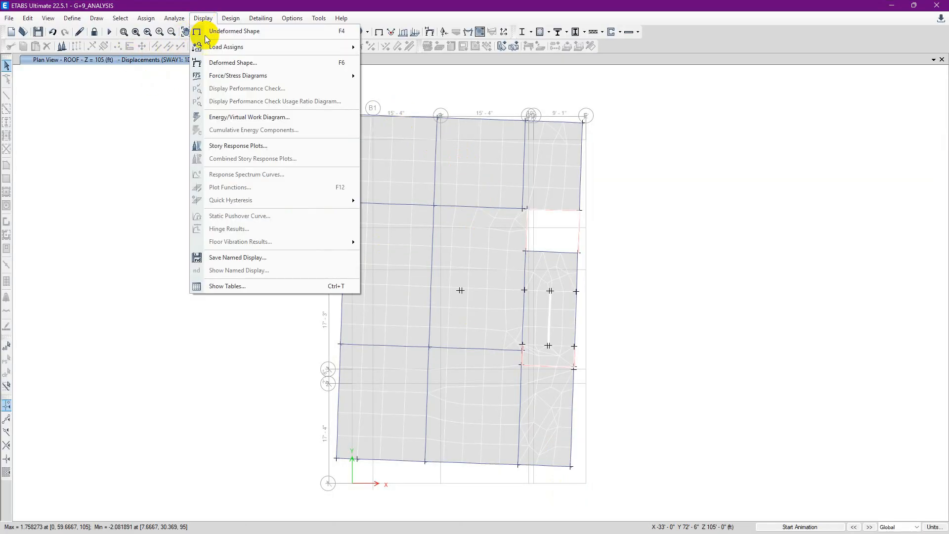
left_click(250, 144)
left_click(250, 113)
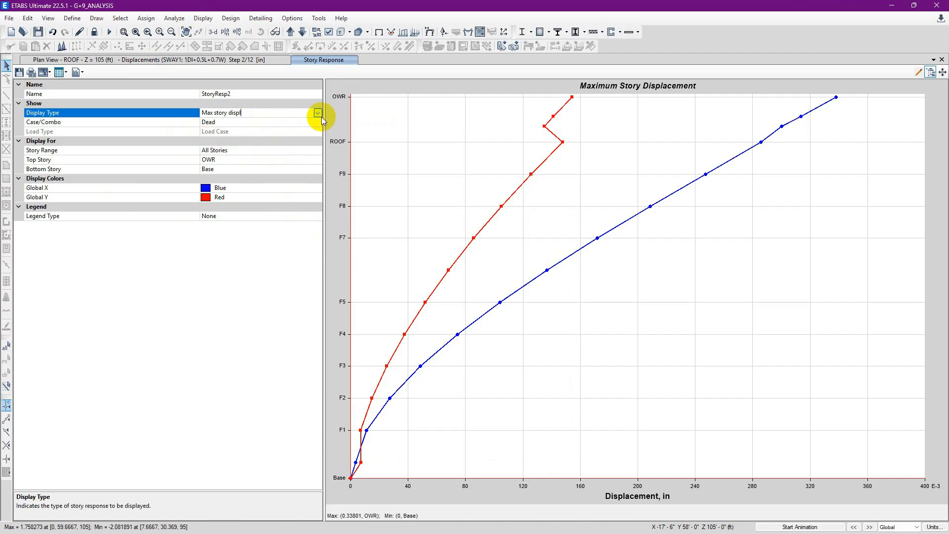
left_click(317, 113)
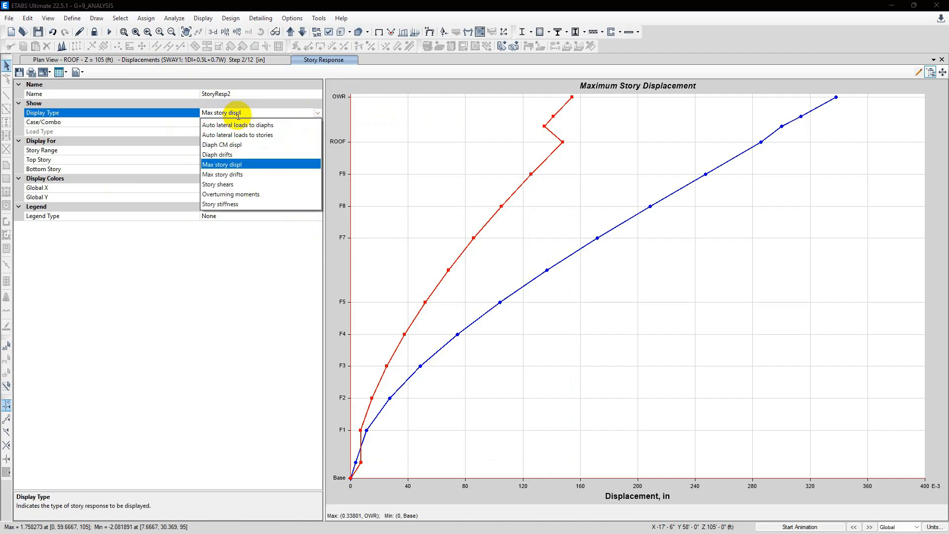
left_click(238, 114)
left_click(250, 122)
left_click(313, 124)
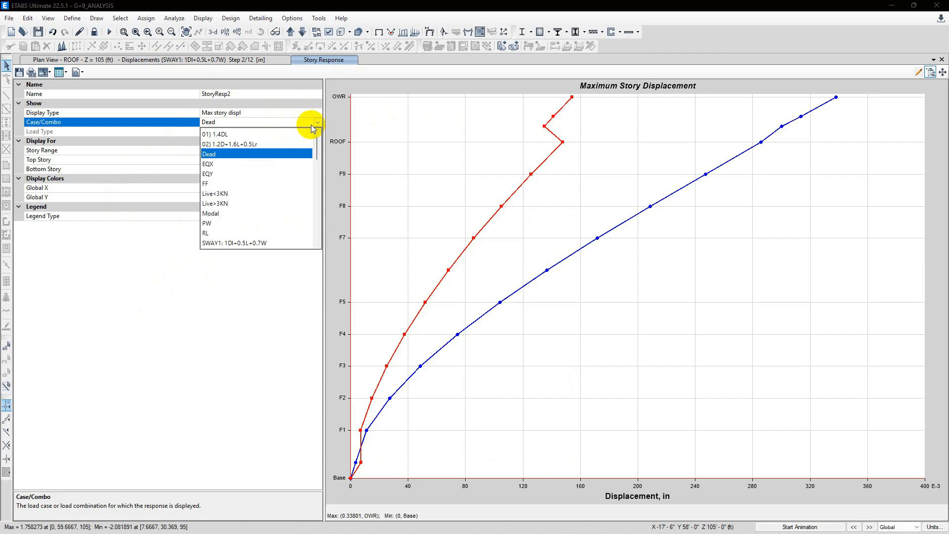
scroll(244, 229, "down", 1)
left_click(246, 212)
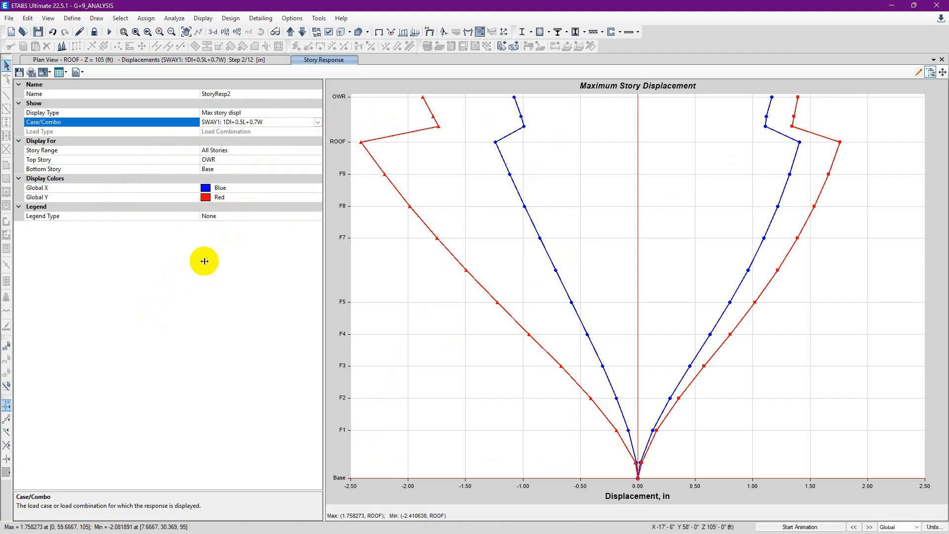
Step: Limit the story response plot to a user-specified range with ROOF as top story and GF as bottom story
left_click(230, 151)
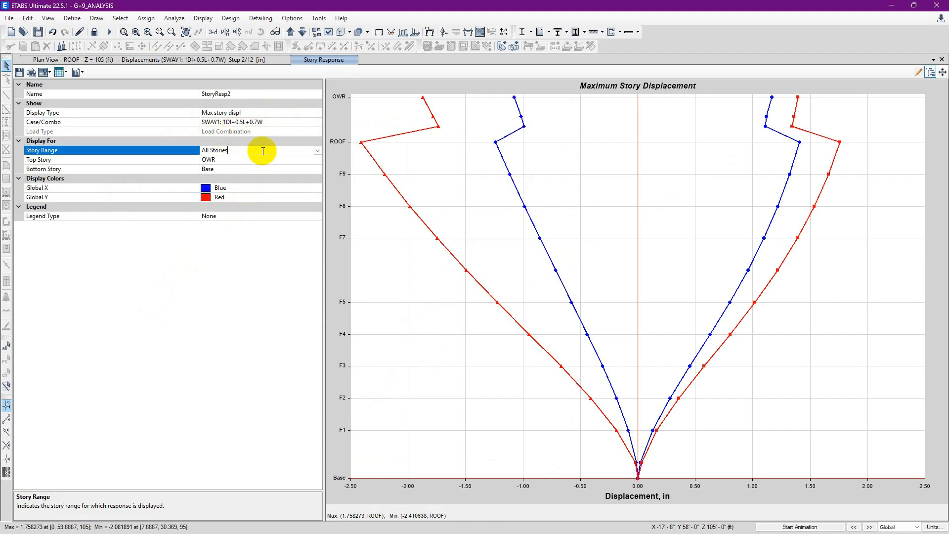
left_click(317, 150)
left_click(231, 169)
left_click(244, 158)
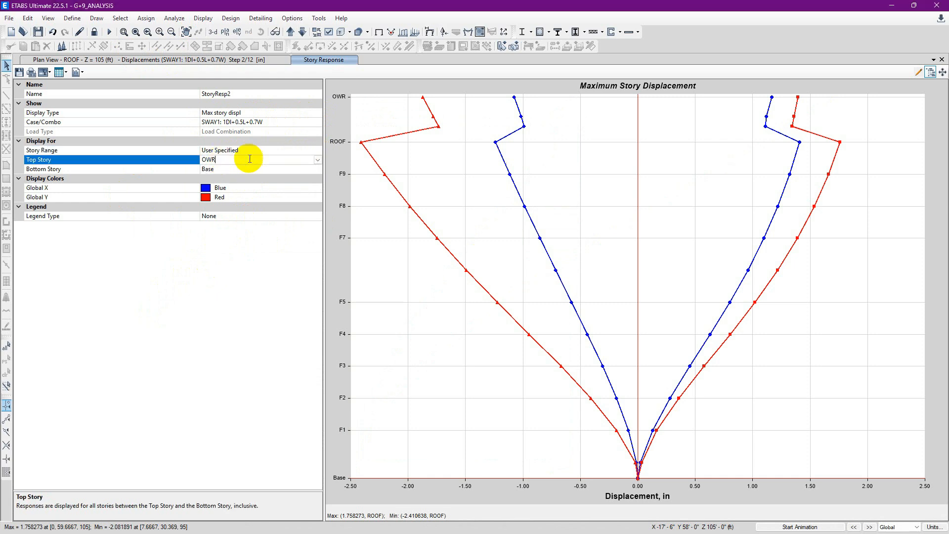
left_click(316, 159)
left_click(212, 201)
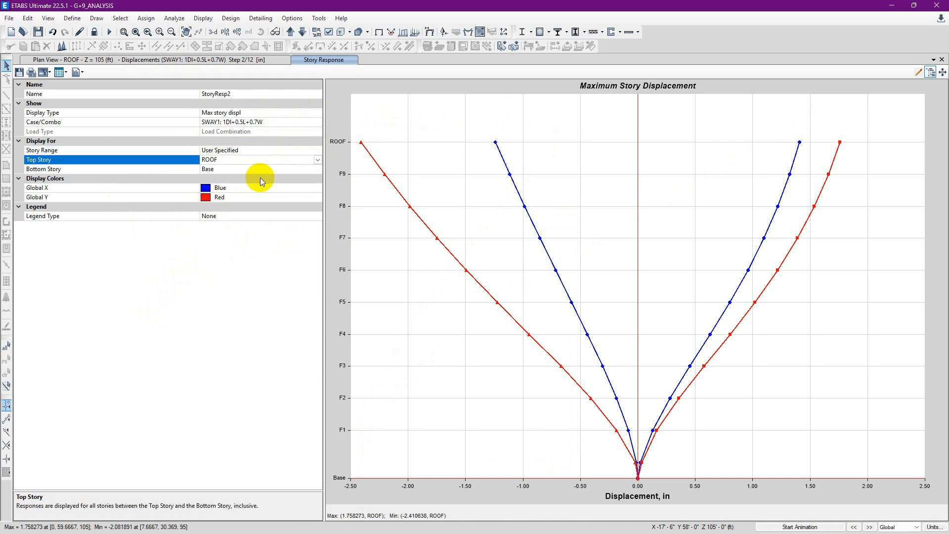
left_click(290, 169)
left_click(317, 169)
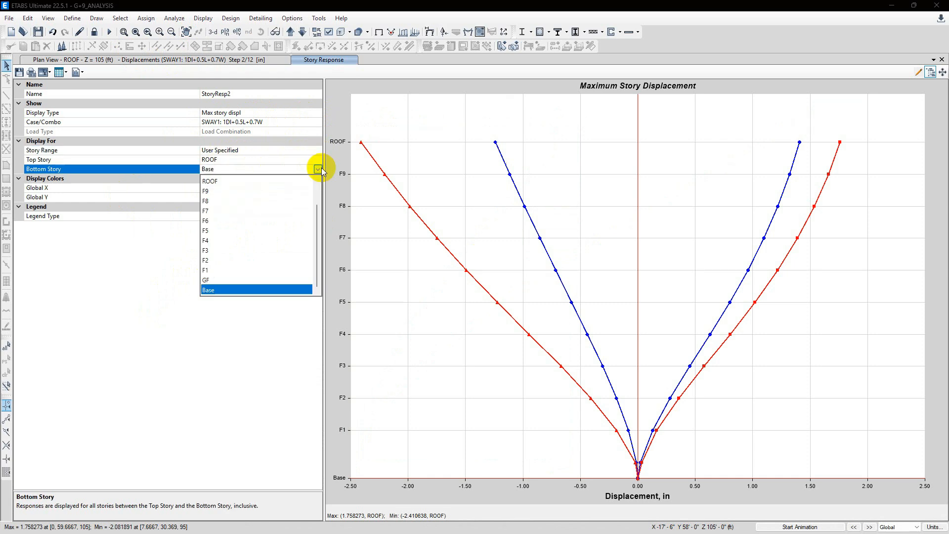
left_click(208, 280)
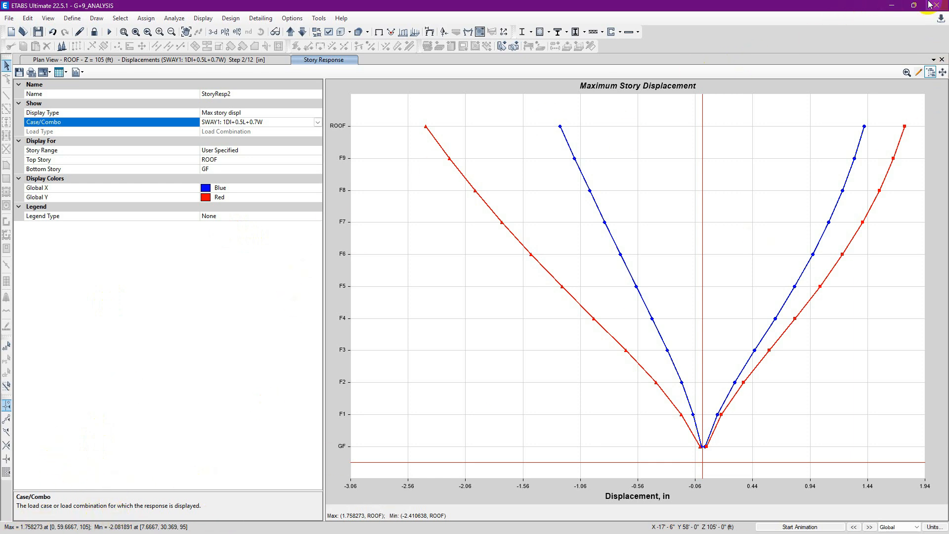
Step: Switch to the Excel deflection check sheet and review the allowable H/500 drift limit for Wx
left_click(890, 6)
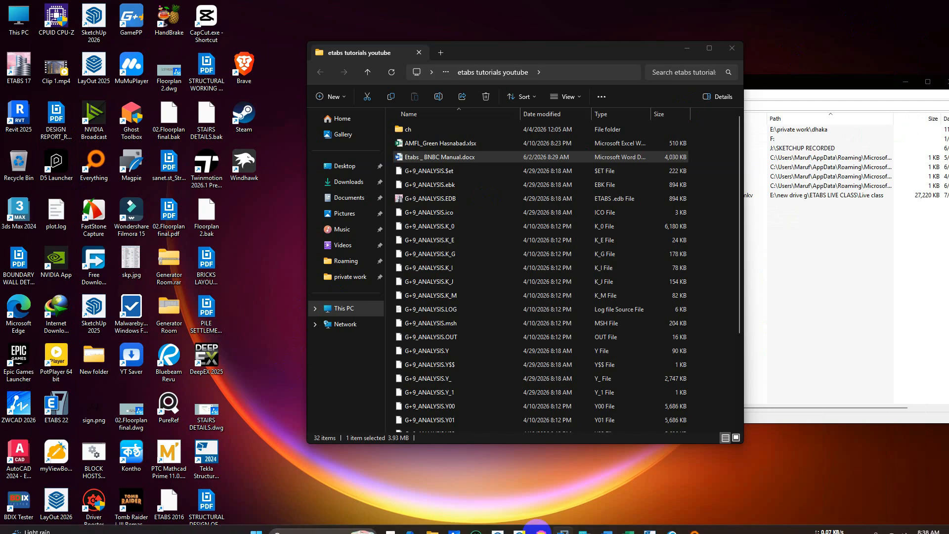
mouse_move(631, 526)
left_click(605, 481)
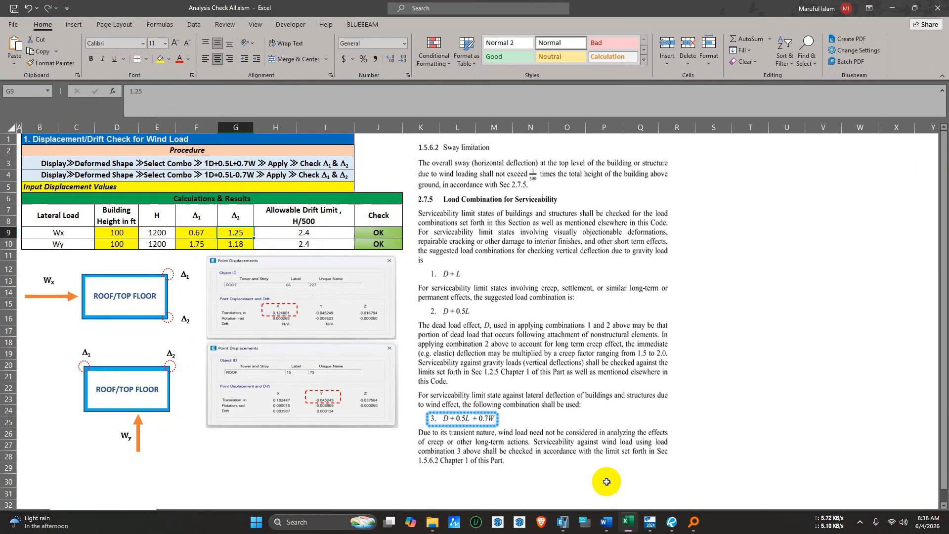
left_click(288, 233)
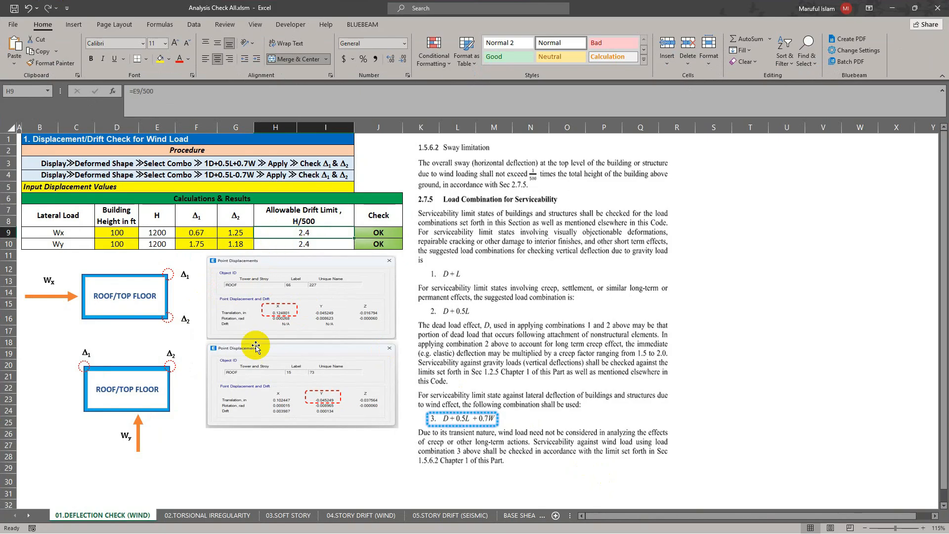
left_click(271, 456)
left_click(236, 446)
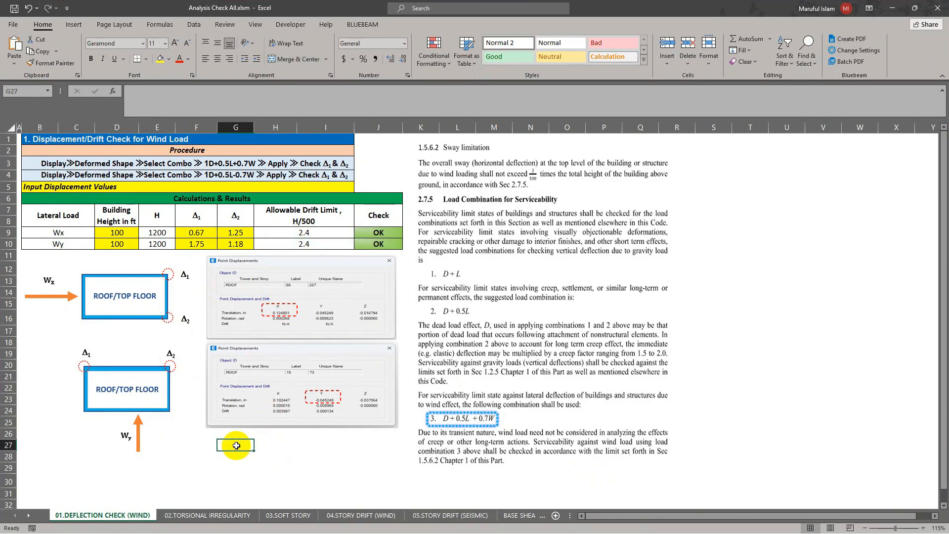